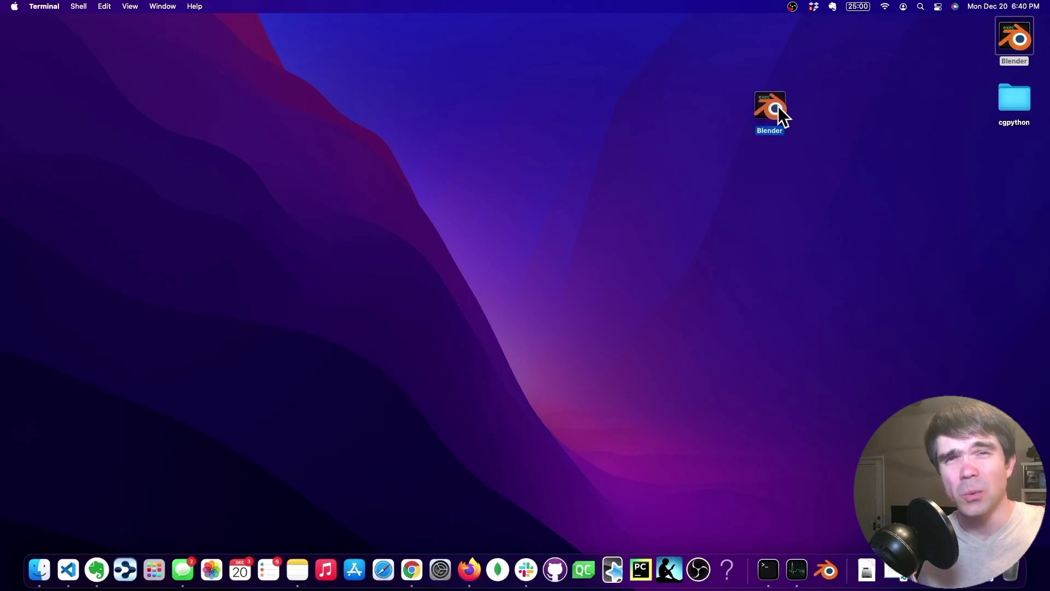
{"action": "left_click_drag", "start_coordinate": [770, 107], "coordinate": [964, 82]}
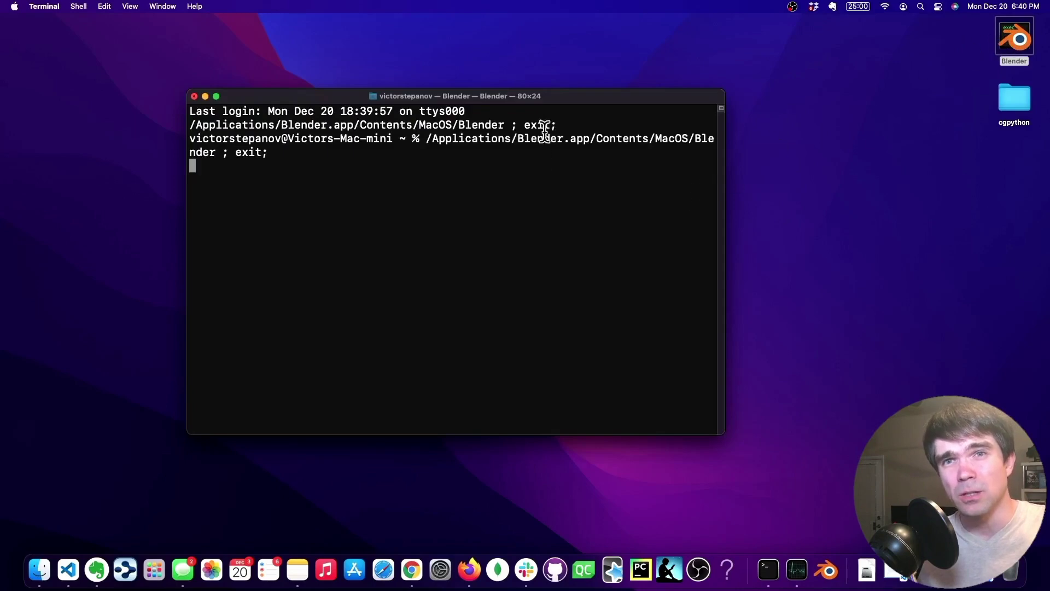
{"action": "left_click_drag", "start_coordinate": [543, 97], "coordinate": [580, 94]}
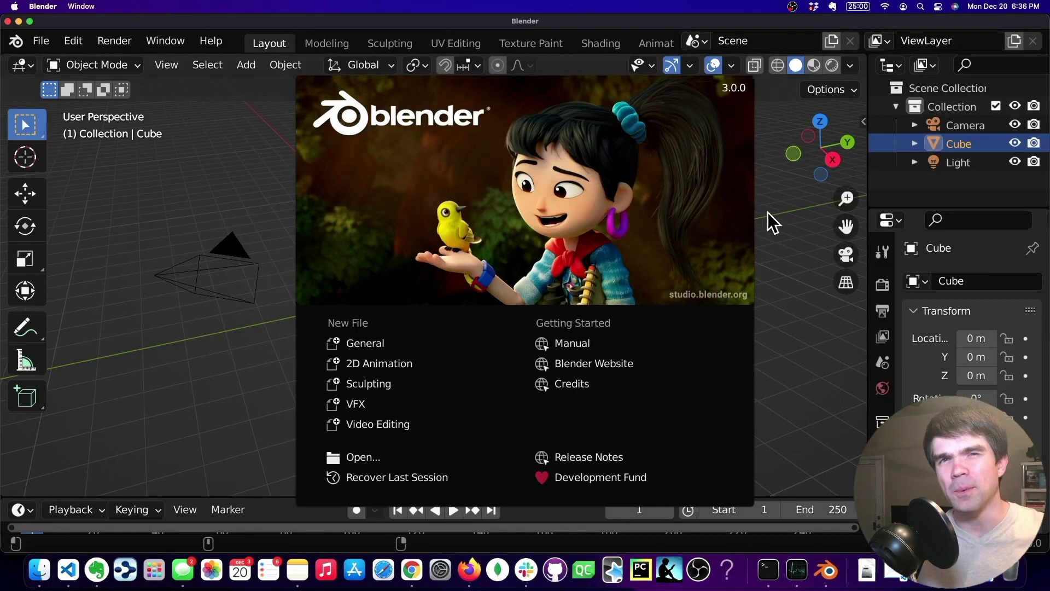
- Dismiss the splash screen and open the Scripting workspace
{"action": "left_click", "coordinate": [766, 212]}
{"action": "scroll", "coordinate": [645, 43], "scroll_direction": "down", "scroll_amount": 10}
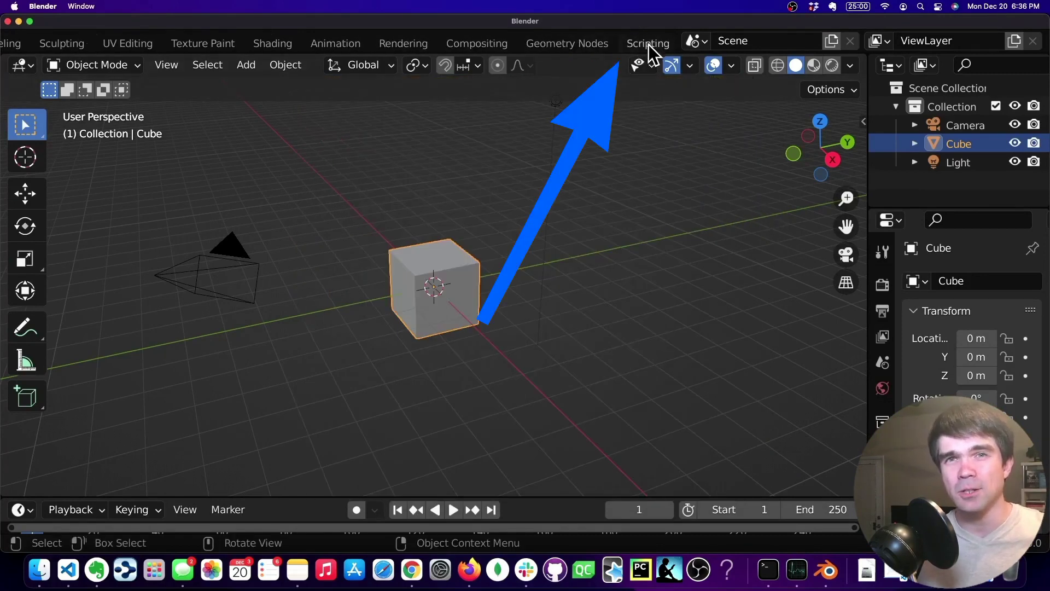
{"action": "left_click", "coordinate": [632, 42]}
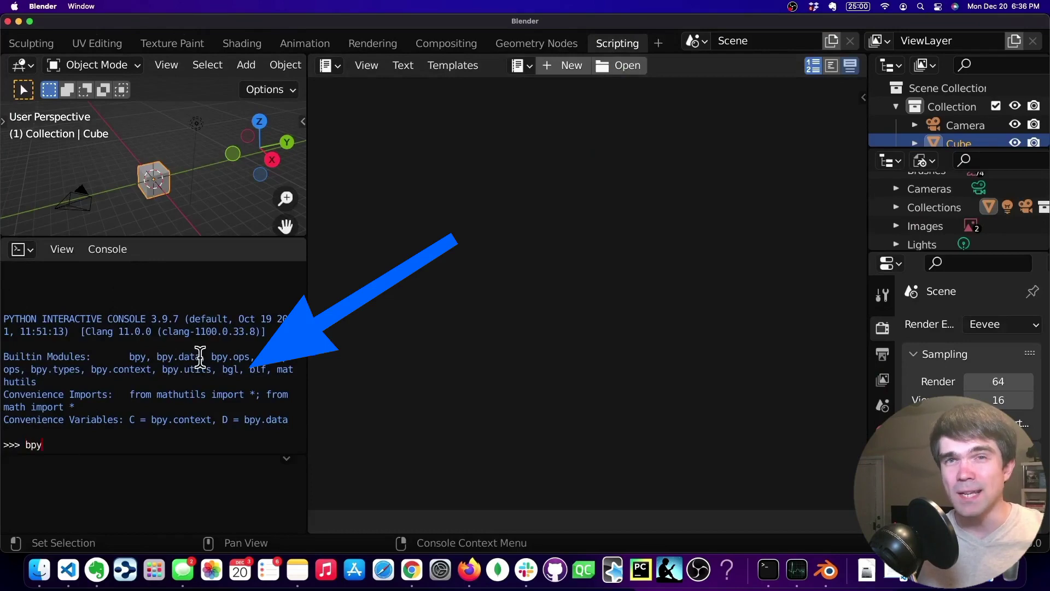
- Evaluate bpy.app.binary_path in the Python console to get the path of the Blender executable
{"action": "type", "text": "app.b"}
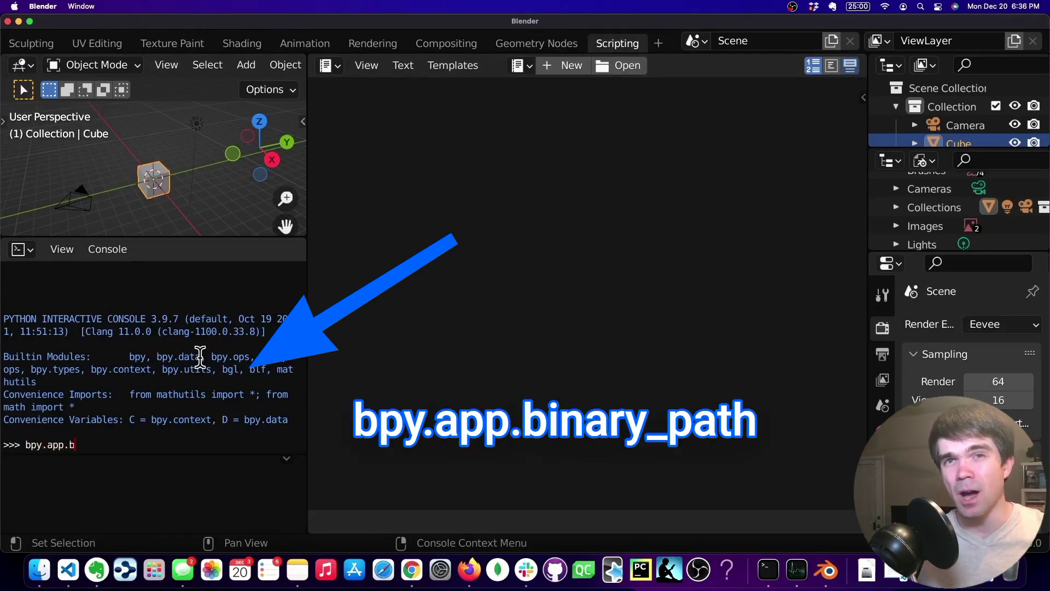
{"action": "key", "text": "Tab"}
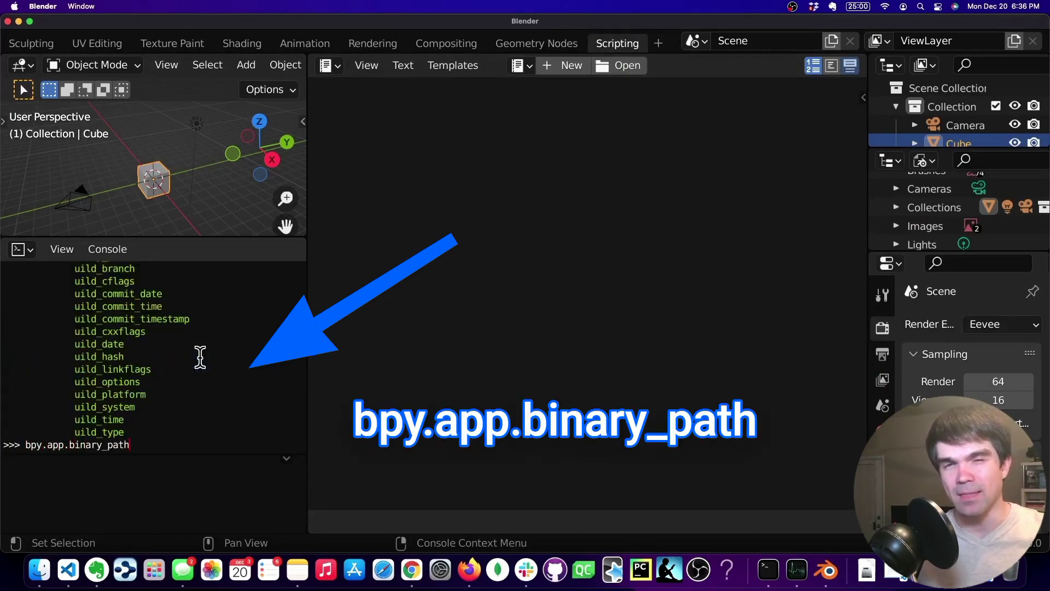
{"action": "type", "text": "inary_path"}
{"action": "key", "text": "Return"}
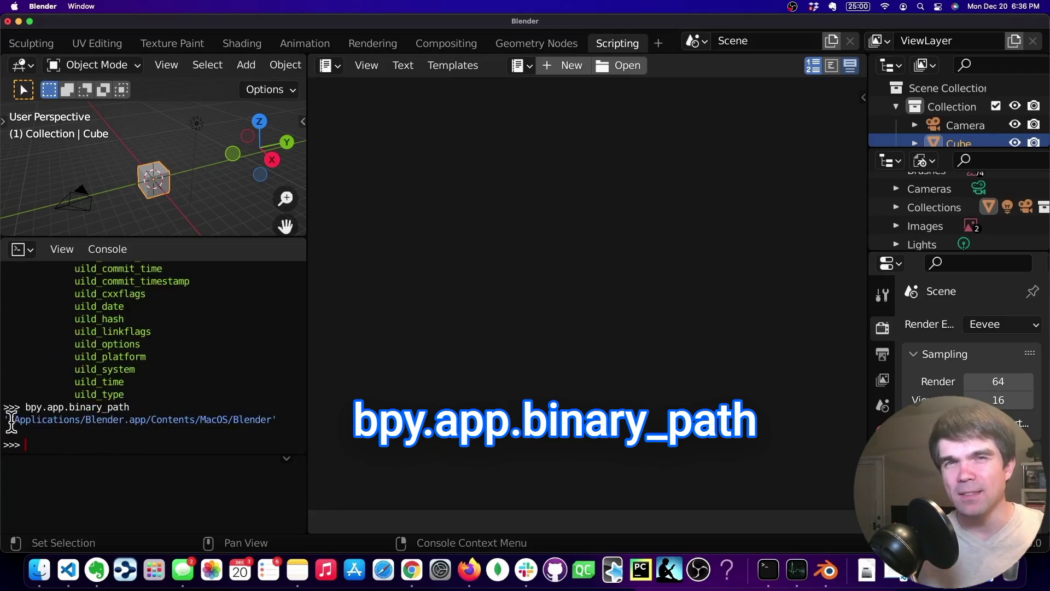
- Copy the path returned by the console and open that location in Finder with Go to Folder
{"action": "left_click_drag", "start_coordinate": [12, 421], "coordinate": [271, 418]}
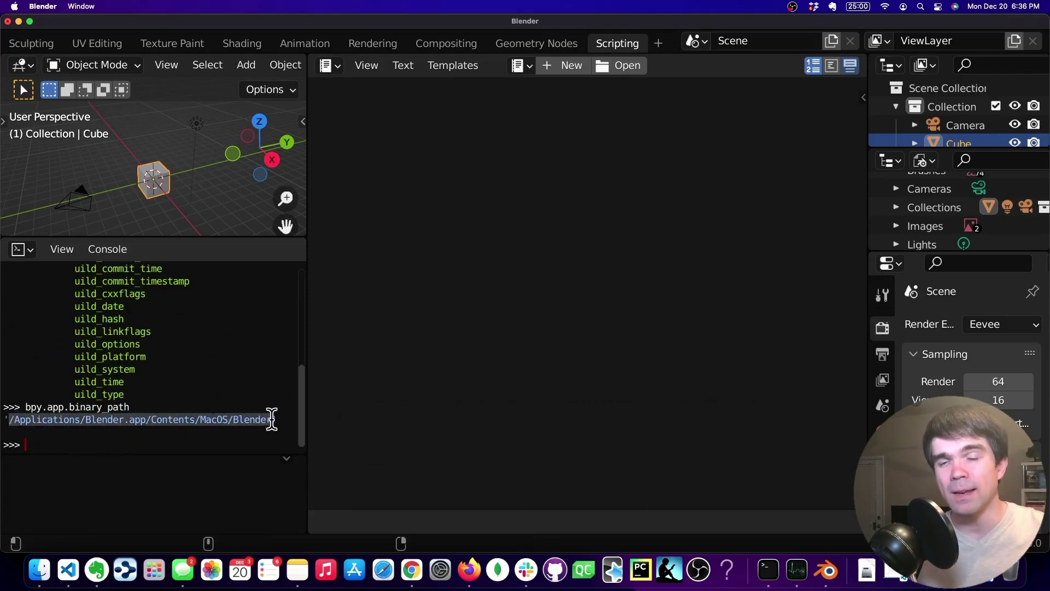
{"action": "right_click", "coordinate": [40, 568]}
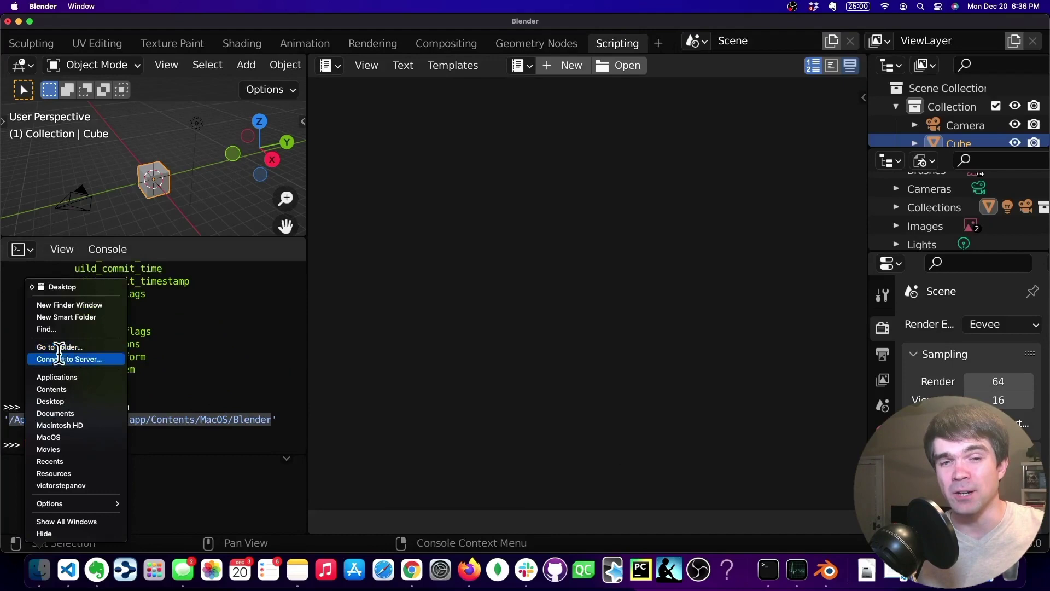
{"action": "left_click", "coordinate": [86, 347]}
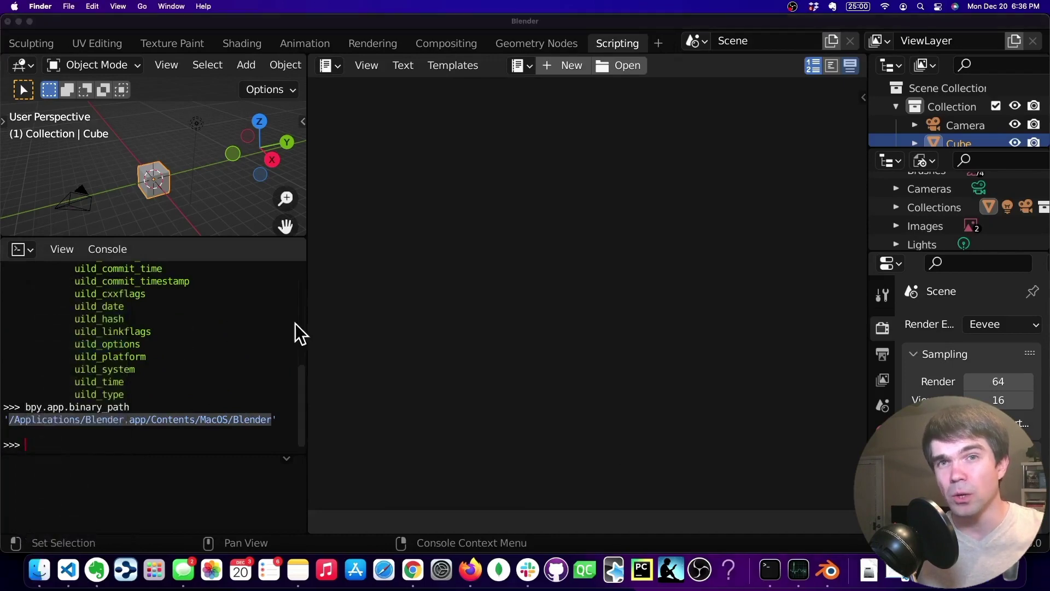
{"action": "key", "text": "Return"}
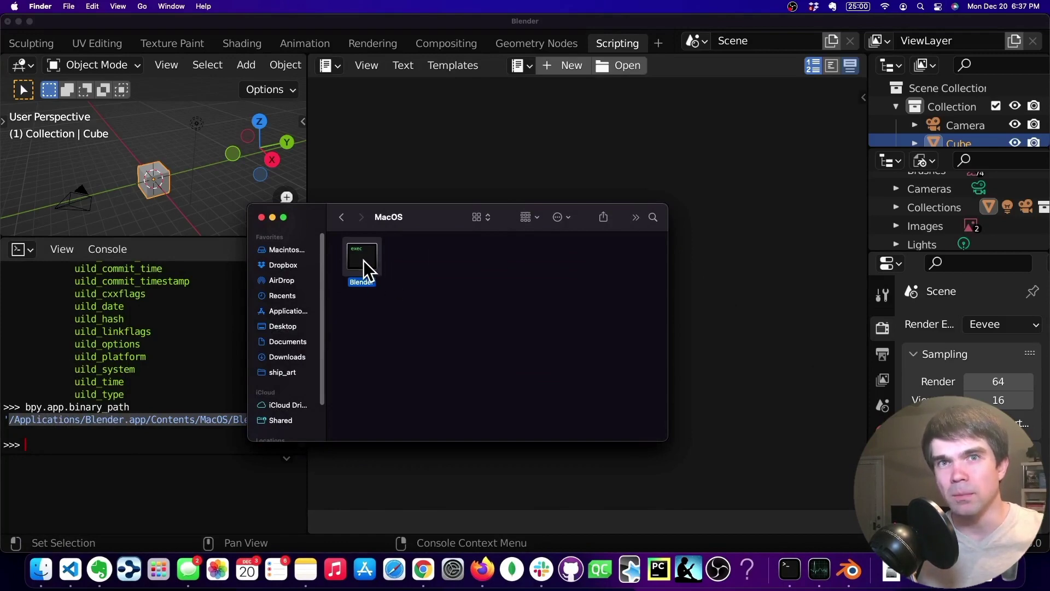
- Launch the Blender executable from the MacOS folder as a test and close its Terminal window
{"action": "double_click", "coordinate": [363, 260]}
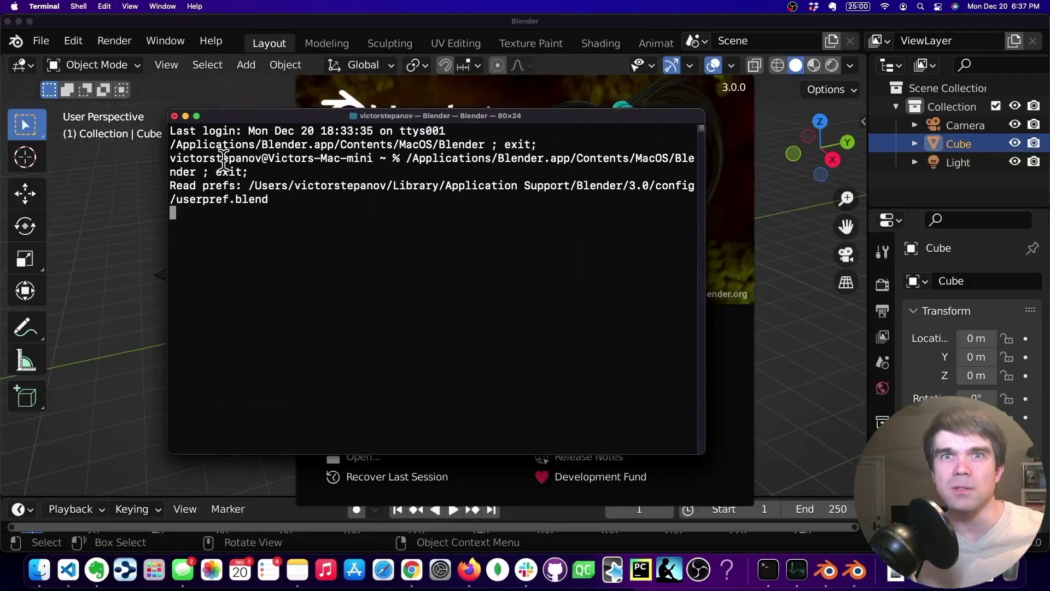
{"action": "left_click", "coordinate": [174, 117]}
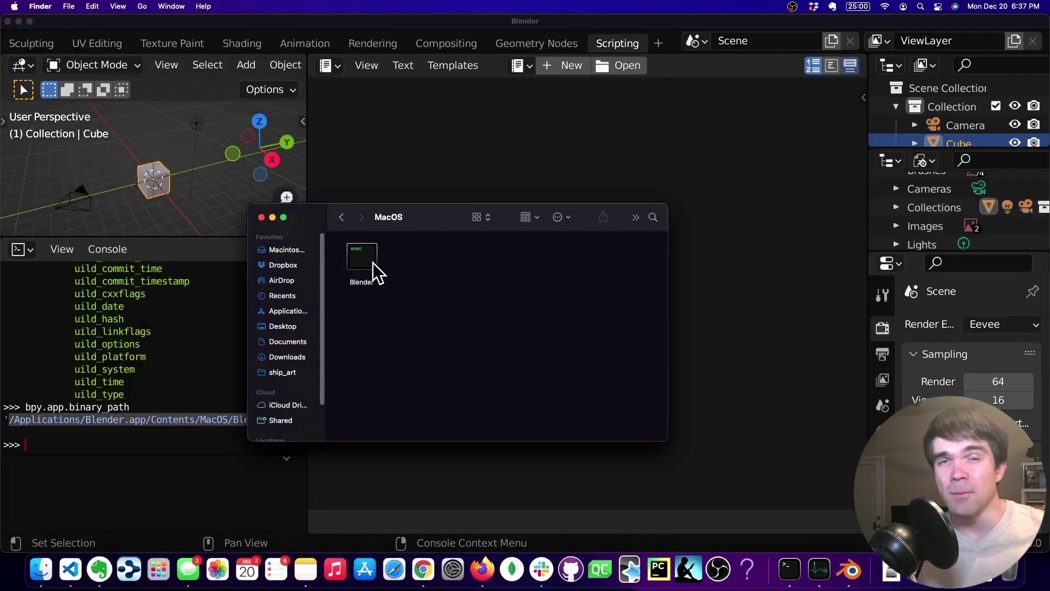
- Make an alias of the Blender executable and move it to the Desktop folder
{"action": "right_click", "coordinate": [373, 263]}
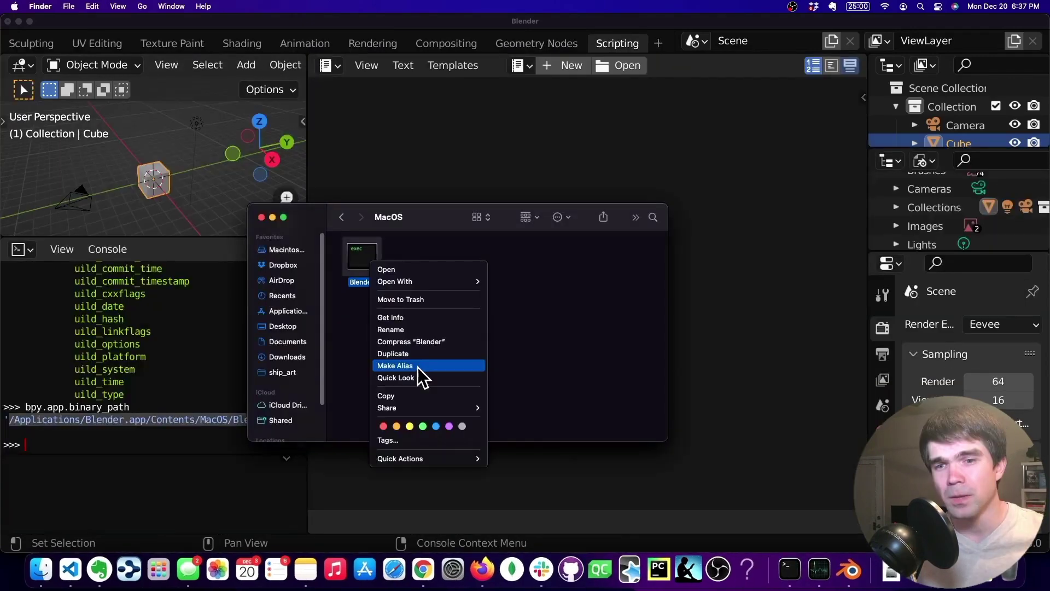
{"action": "left_click", "coordinate": [417, 365]}
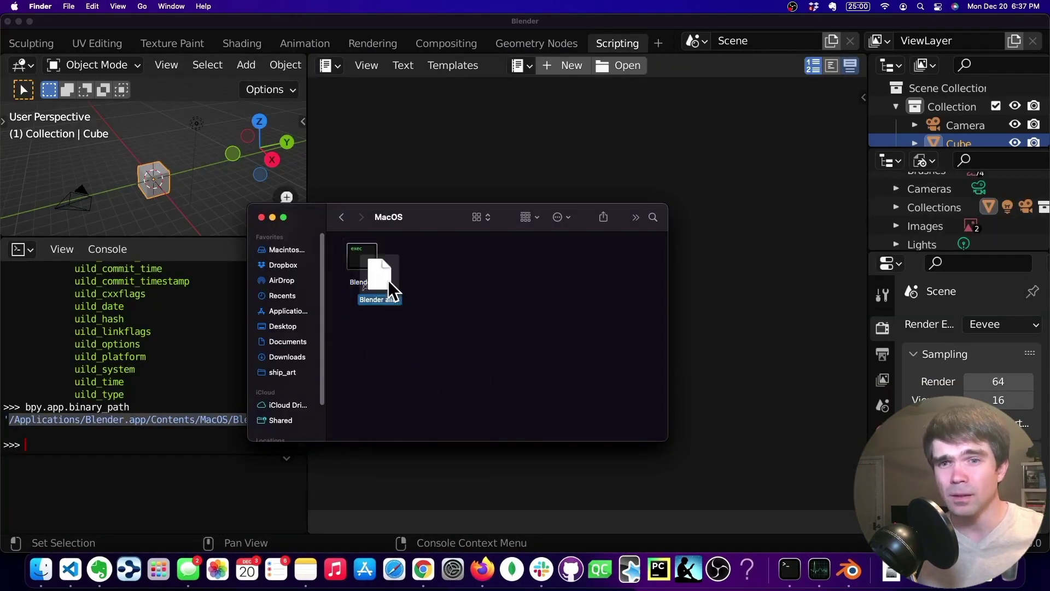
{"action": "left_click_drag", "start_coordinate": [388, 280], "coordinate": [290, 326]}
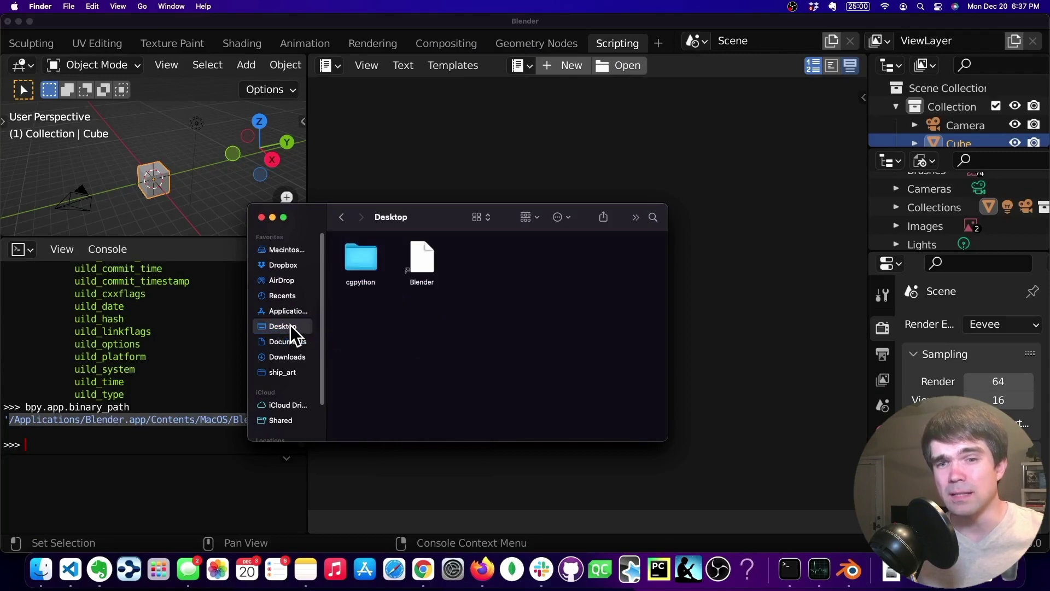
- Go back to the MacOS folder in Finder and close the running Blender window
{"action": "left_click", "coordinate": [339, 219]}
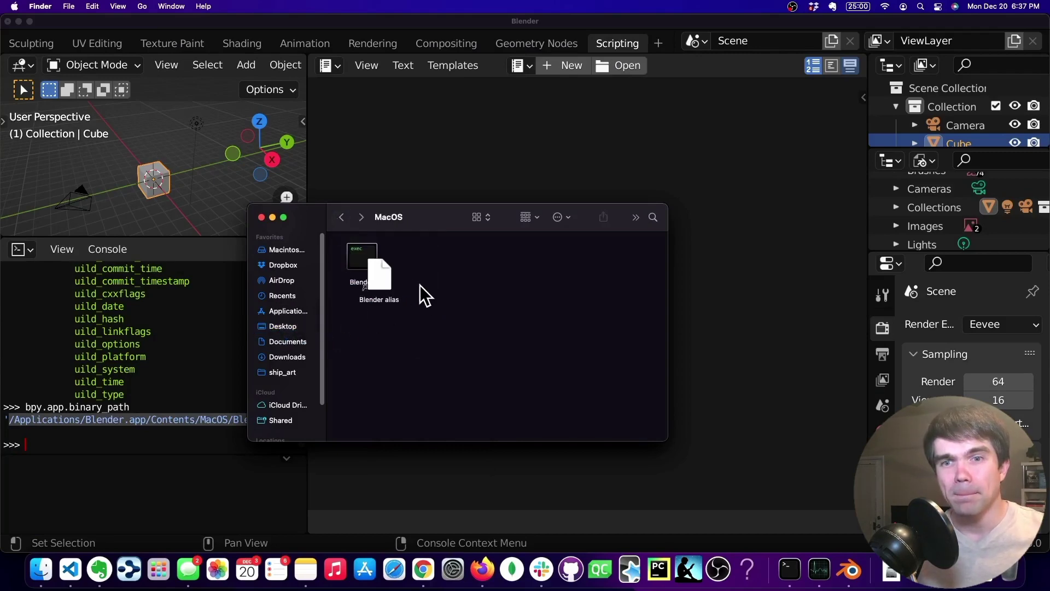
{"action": "left_click", "coordinate": [8, 21]}
{"action": "left_click", "coordinate": [474, 322]}
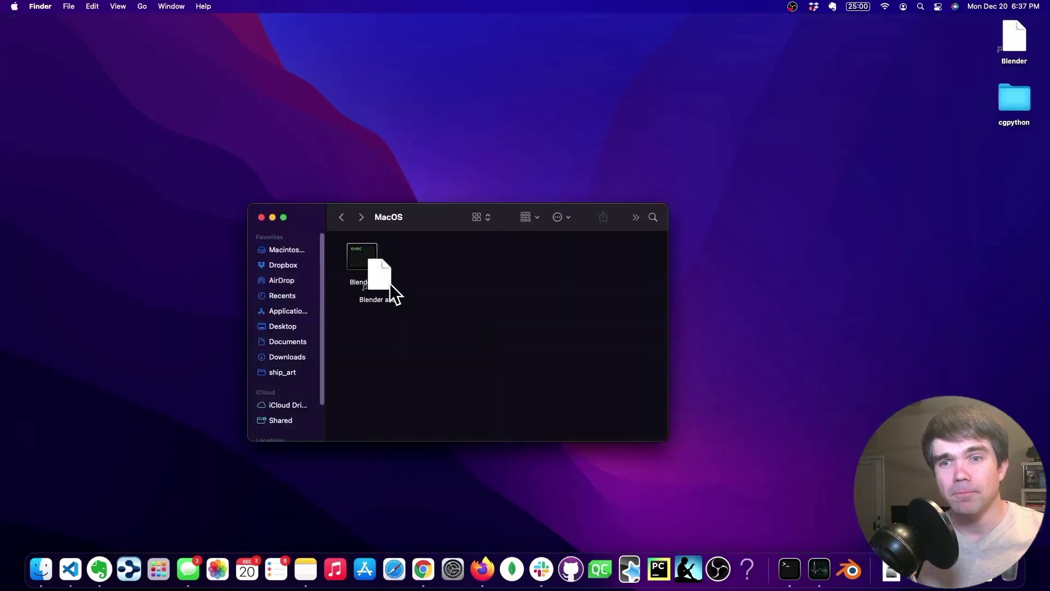
- Launch Blender from its desktop alias and open the Scripting workspace
{"action": "left_click", "coordinate": [1024, 42]}
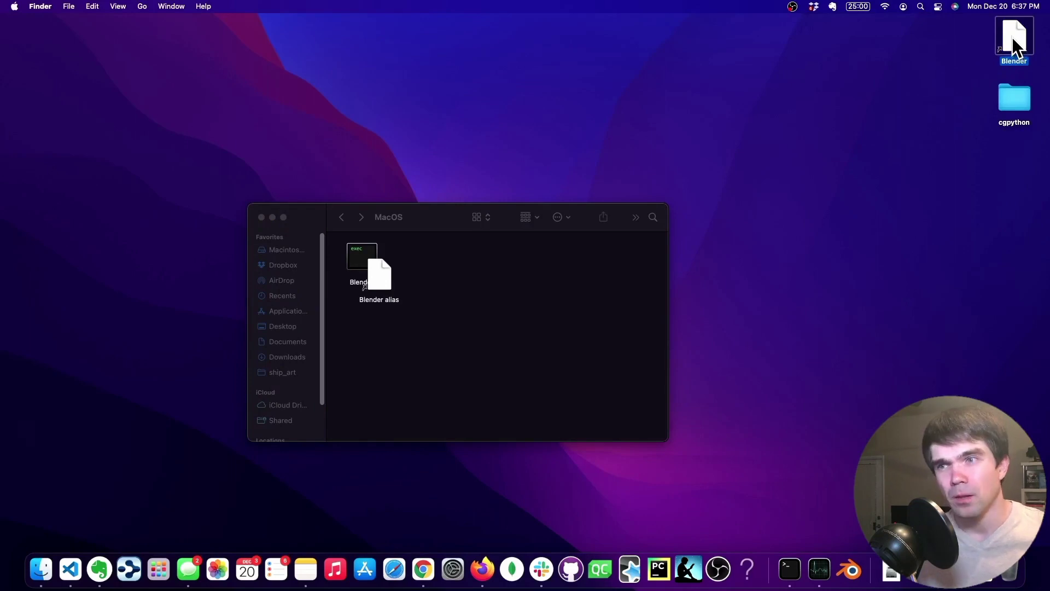
{"action": "double_click", "coordinate": [1012, 38]}
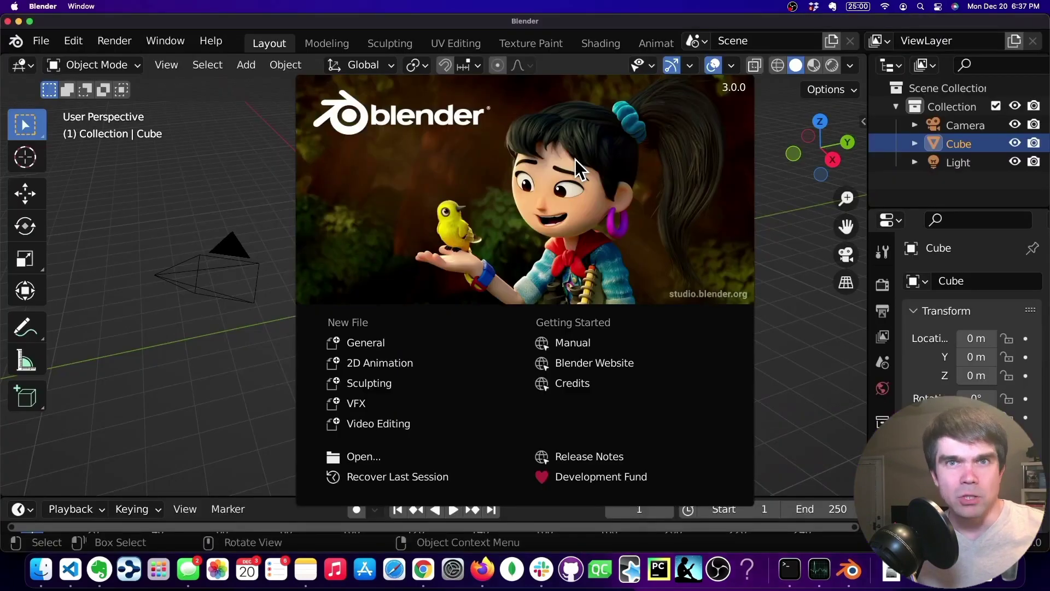
{"action": "left_click", "coordinate": [768, 119]}
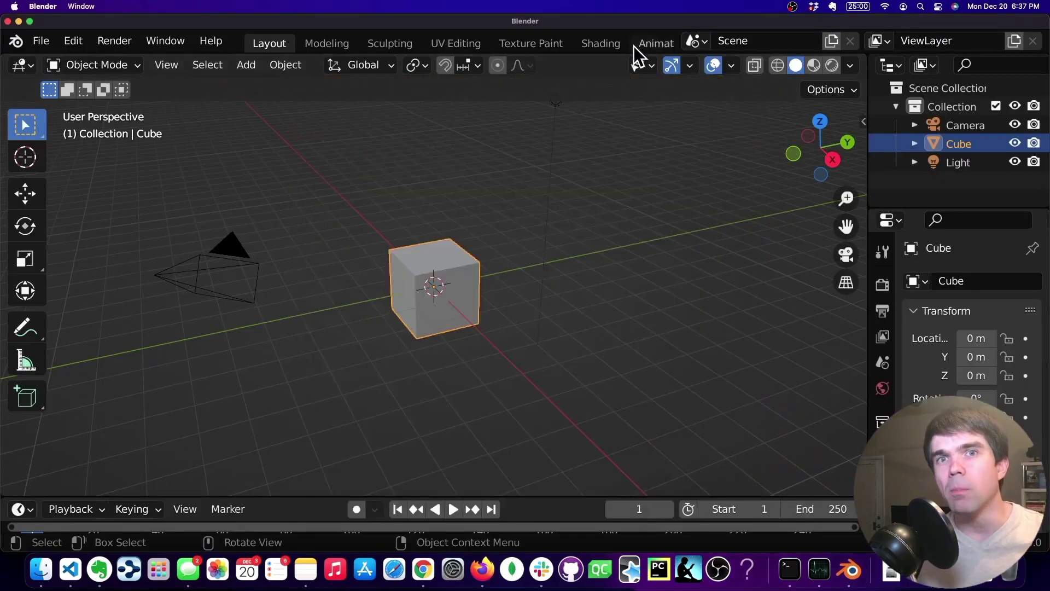
{"action": "scroll", "coordinate": [633, 46], "scroll_direction": "down", "scroll_amount": 5}
{"action": "left_click", "coordinate": [618, 43]}
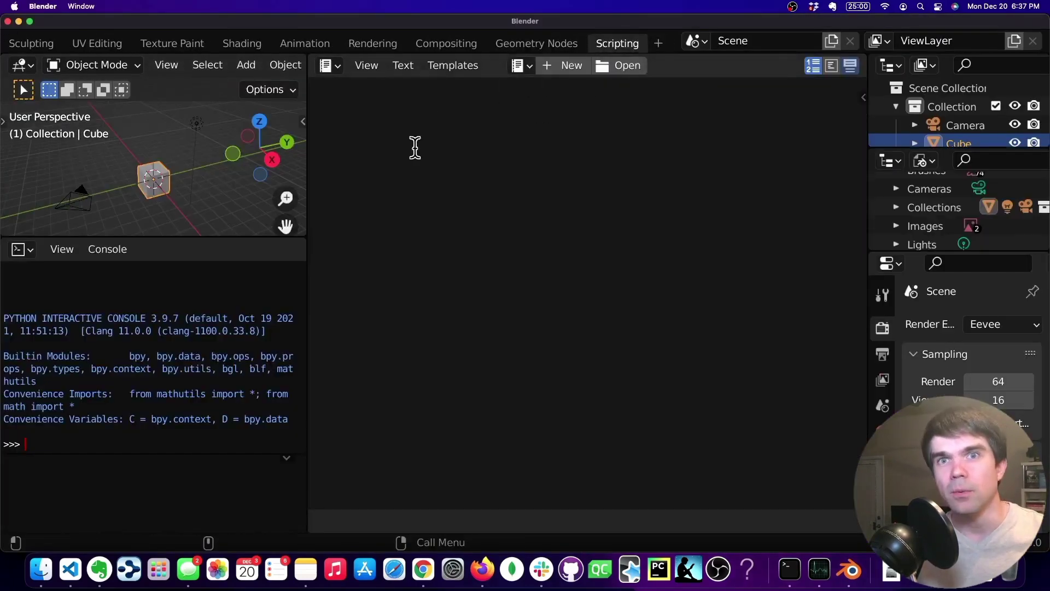
- Create a new text block containing print("monkey") and run the script
{"action": "left_click", "coordinate": [565, 66]}
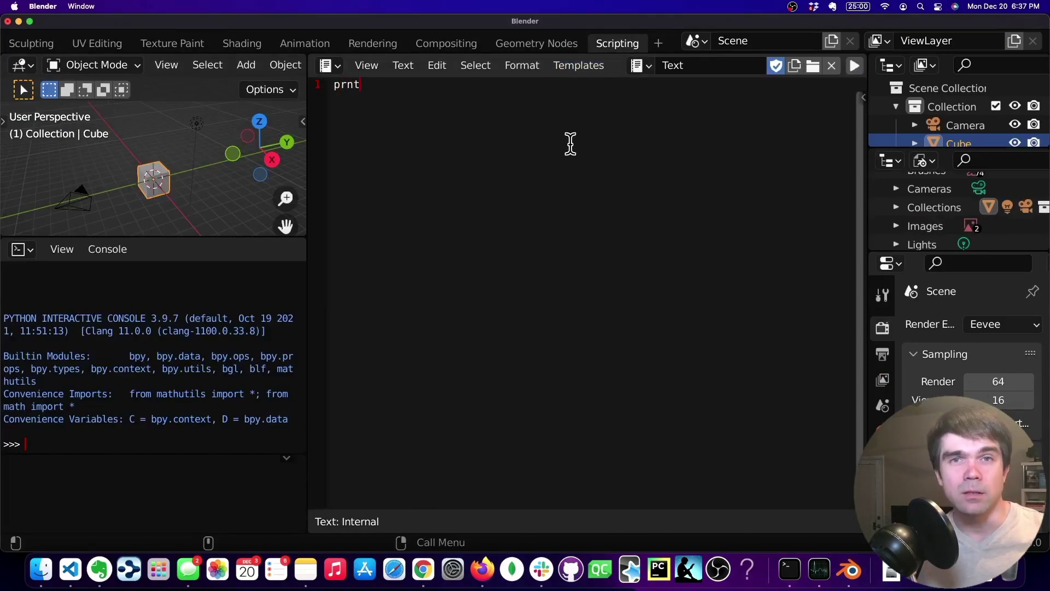
{"action": "type", "text": "print("}
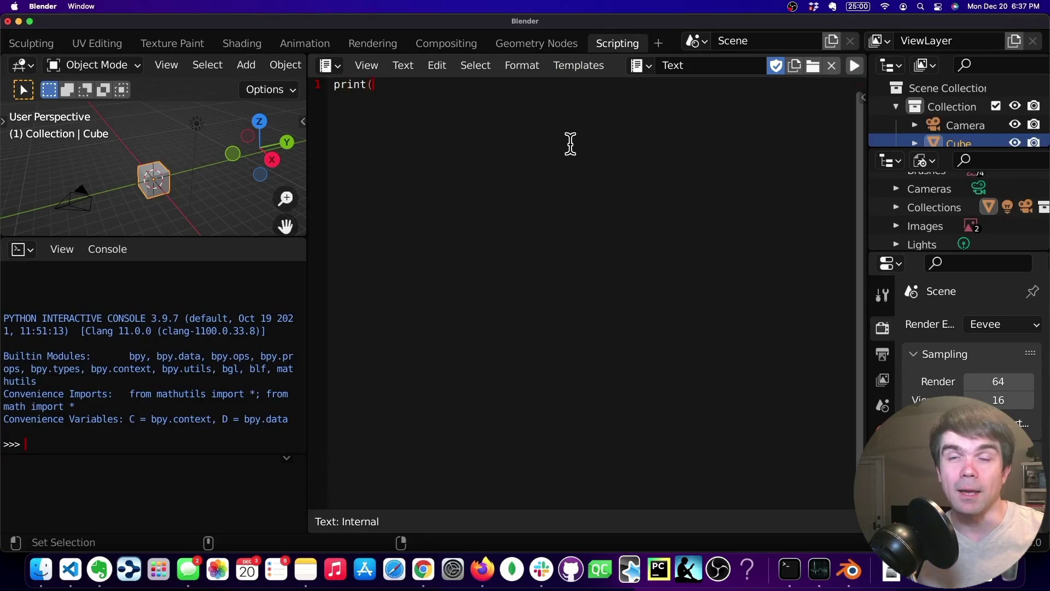
{"action": "type", "text": "\"monkey"}
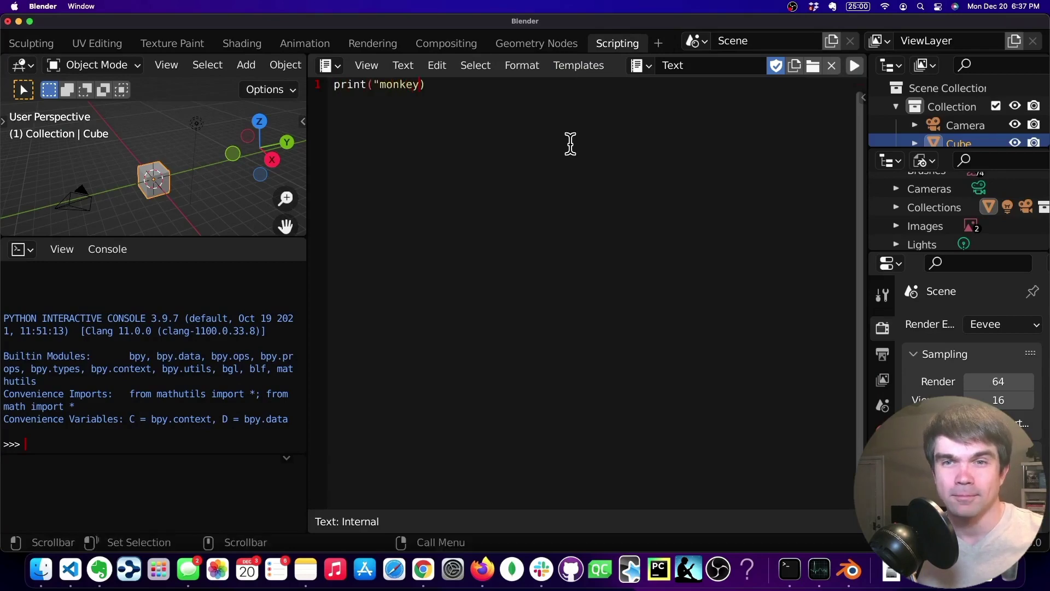
{"action": "type", "text": "\""}
{"action": "left_click", "coordinate": [853, 66]}
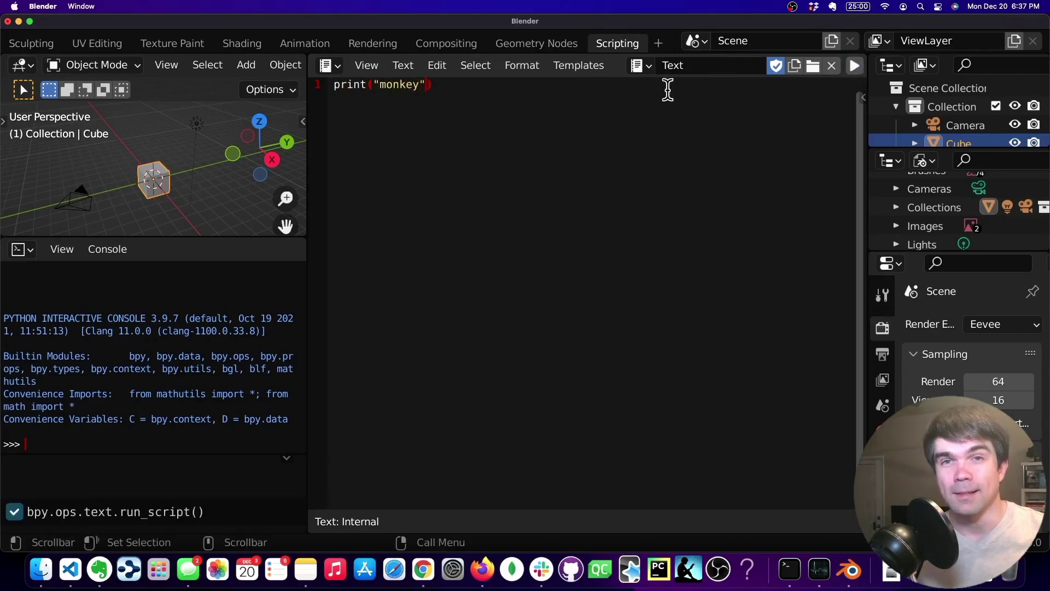
- Switch to Terminal and highlight the line printed by the script
{"action": "key", "text": "super+Tab"}
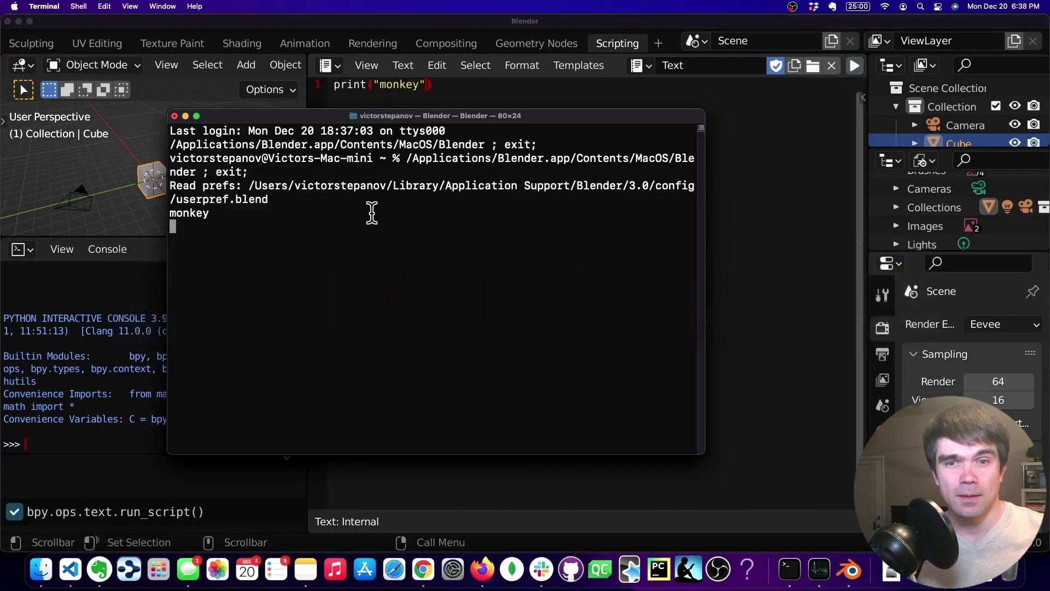
{"action": "left_click_drag", "start_coordinate": [209, 214], "coordinate": [169, 216]}
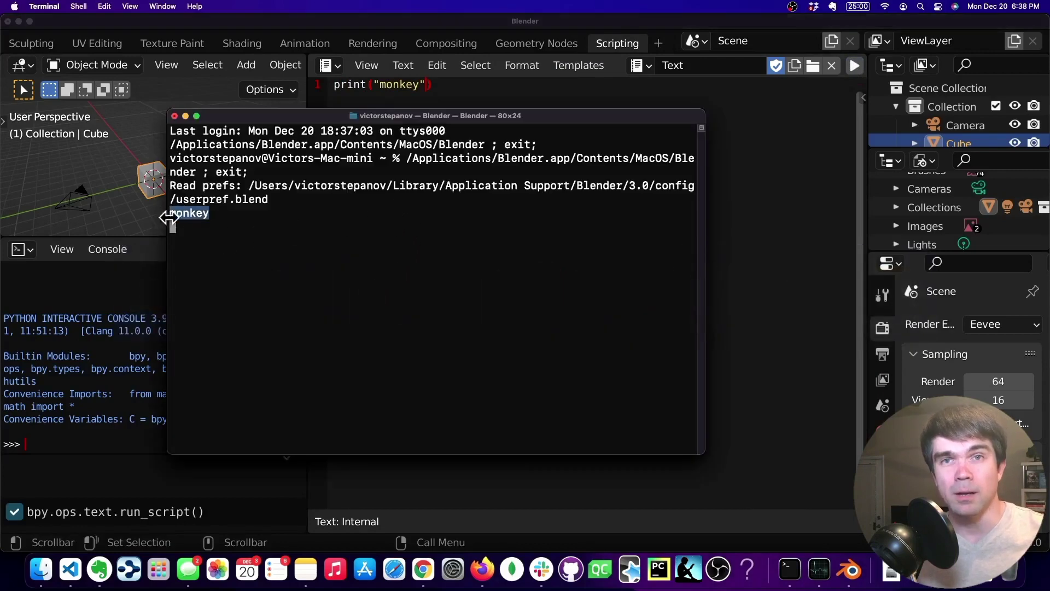
- Return to Blender, change the script to print("monkey\n"*100) and run it
{"action": "left_click", "coordinate": [508, 85]}
{"action": "left_click", "coordinate": [423, 84]}
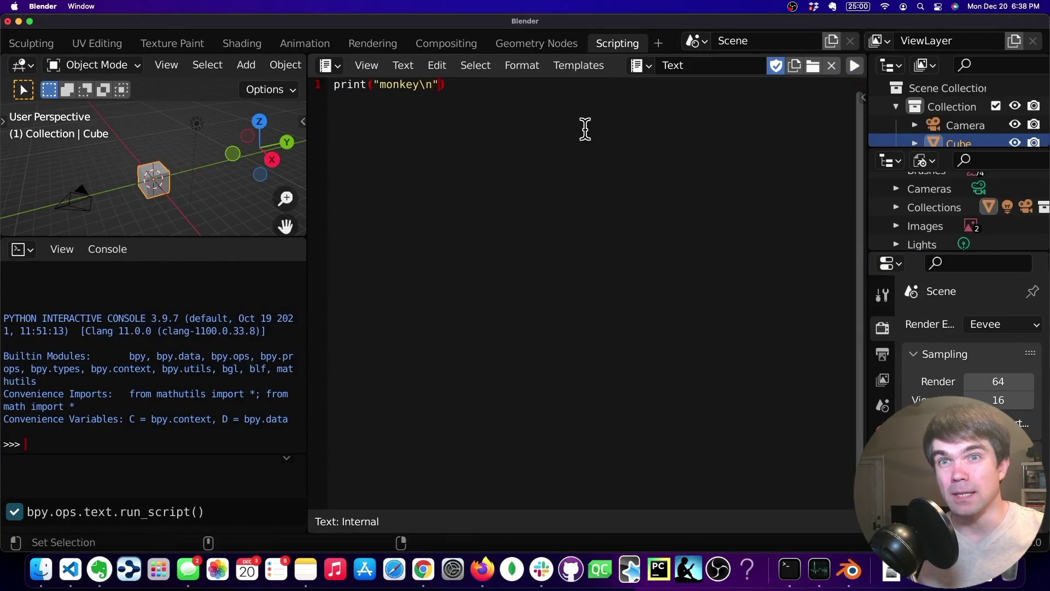
{"action": "type", "text": "*"}
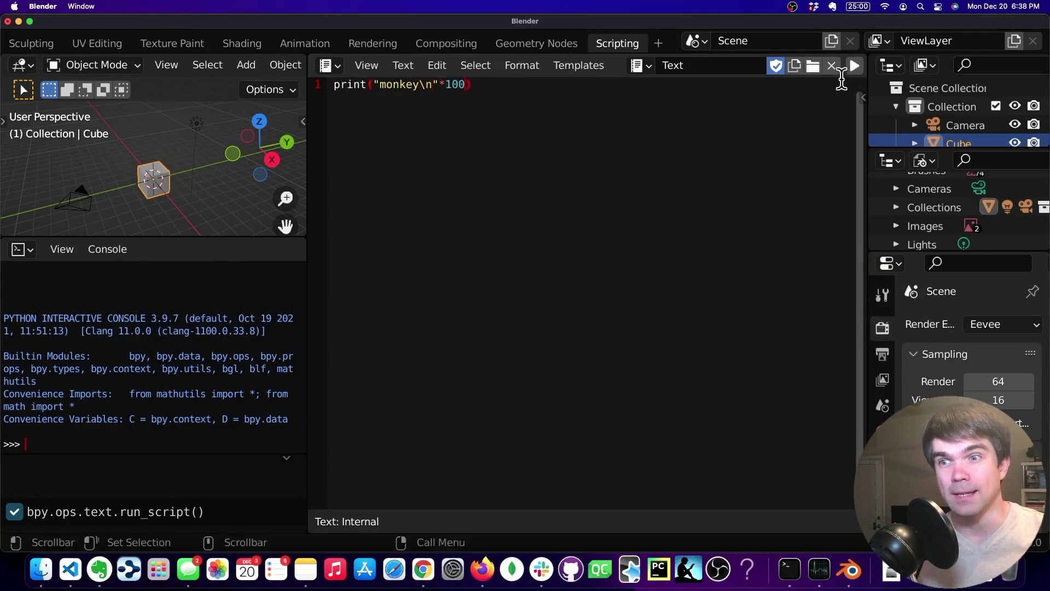
{"action": "left_click", "coordinate": [854, 66]}
- Switch to Terminal and examine the repeated output of the script
{"action": "key", "text": "super+Tab"}
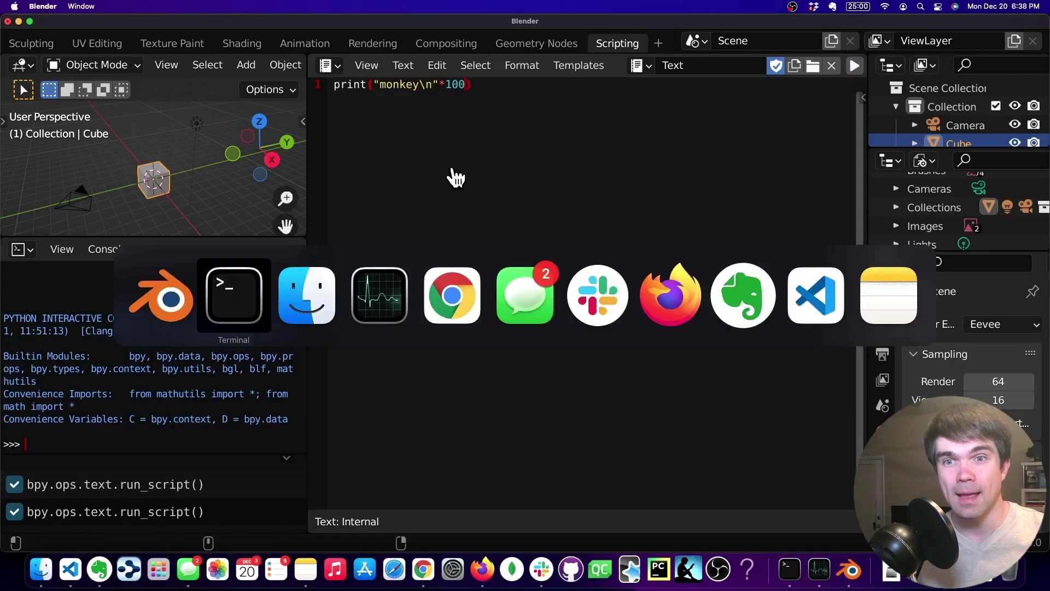
{"action": "left_click_drag", "start_coordinate": [189, 171], "coordinate": [189, 241]}
{"action": "left_click_drag", "start_coordinate": [704, 426], "coordinate": [702, 405]}
- Return to Blender, remove the closing parenthesis from the print statement and run the faulty script
{"action": "left_click", "coordinate": [735, 279]}
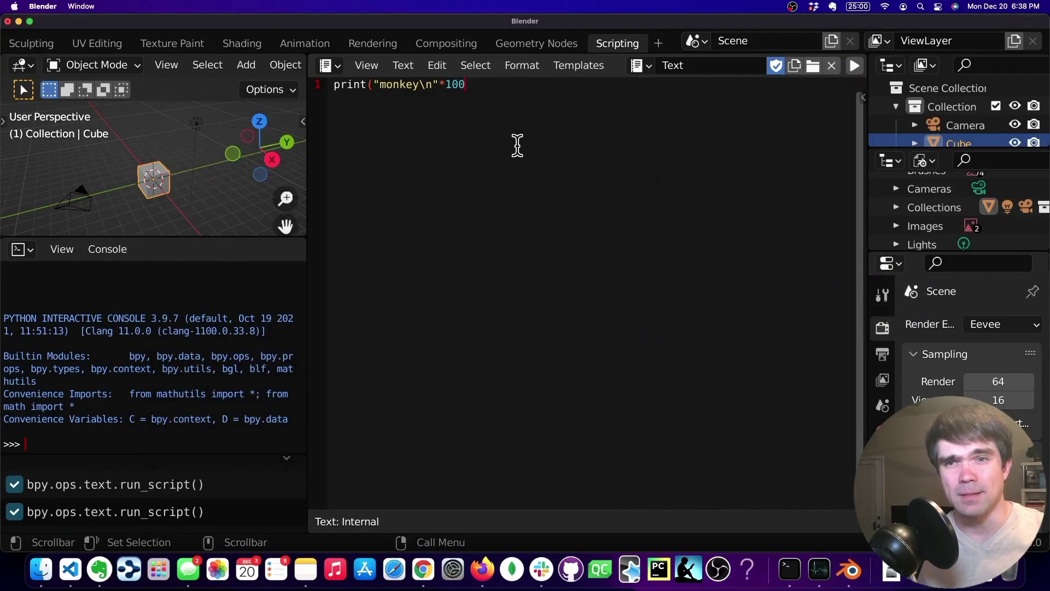
{"action": "left_click", "coordinate": [853, 66]}
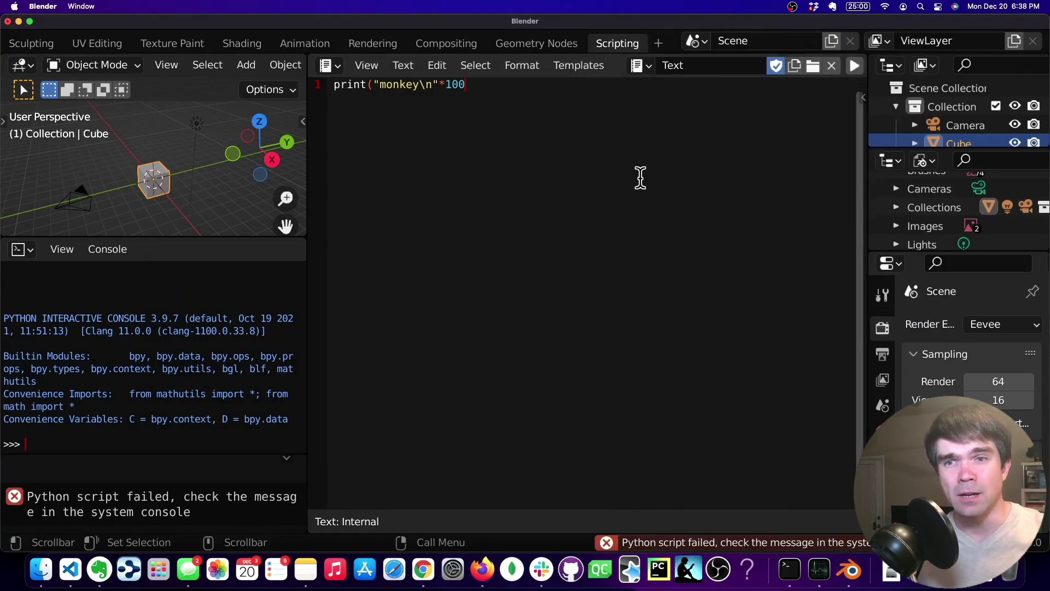
- Switch to Terminal and examine the Python messages at the end of the output
{"action": "key", "text": "super+Tab"}
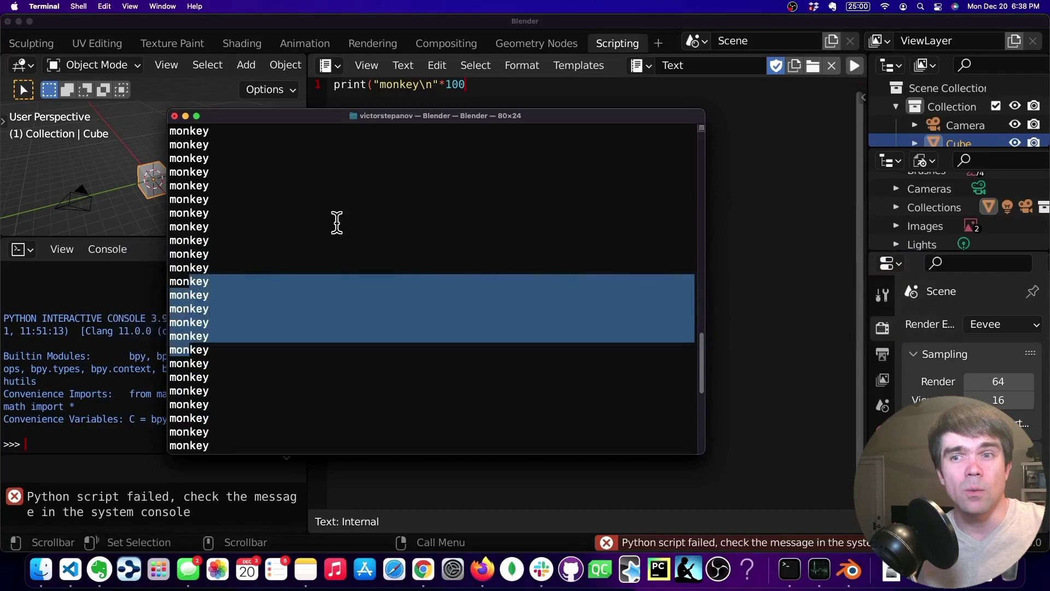
{"action": "scroll", "coordinate": [335, 223], "scroll_direction": "up", "scroll_amount": 5}
{"action": "scroll", "coordinate": [336, 284], "scroll_direction": "down", "scroll_amount": 3}
{"action": "scroll", "coordinate": [328, 295], "scroll_direction": "down", "scroll_amount": 5}
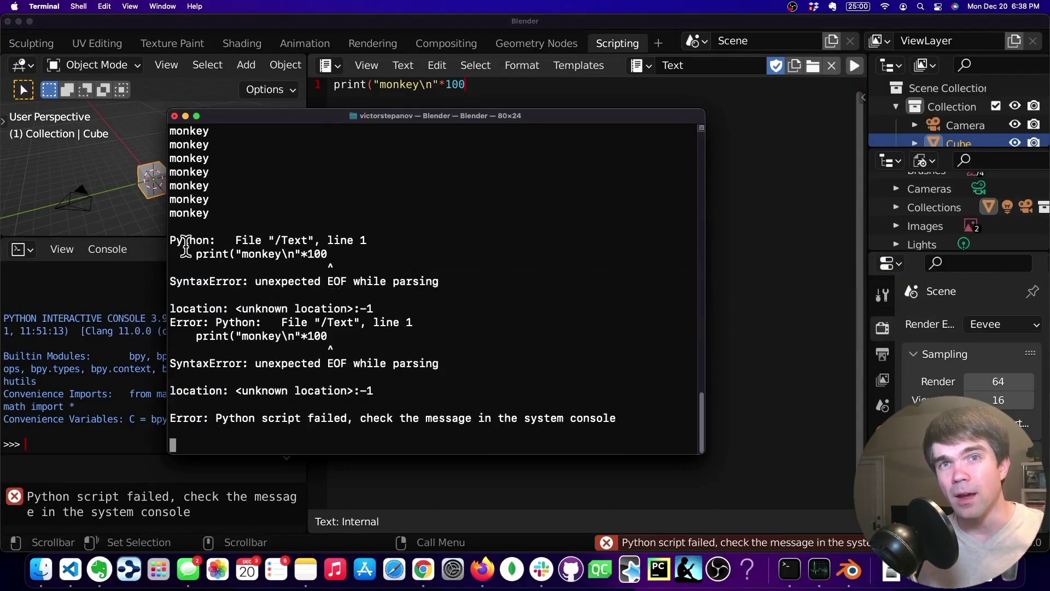
- Highlight the script line quoted in the Terminal error output, and close the Terminal window, terminating its running process
{"action": "left_click_drag", "start_coordinate": [432, 116], "coordinate": [451, 104]}
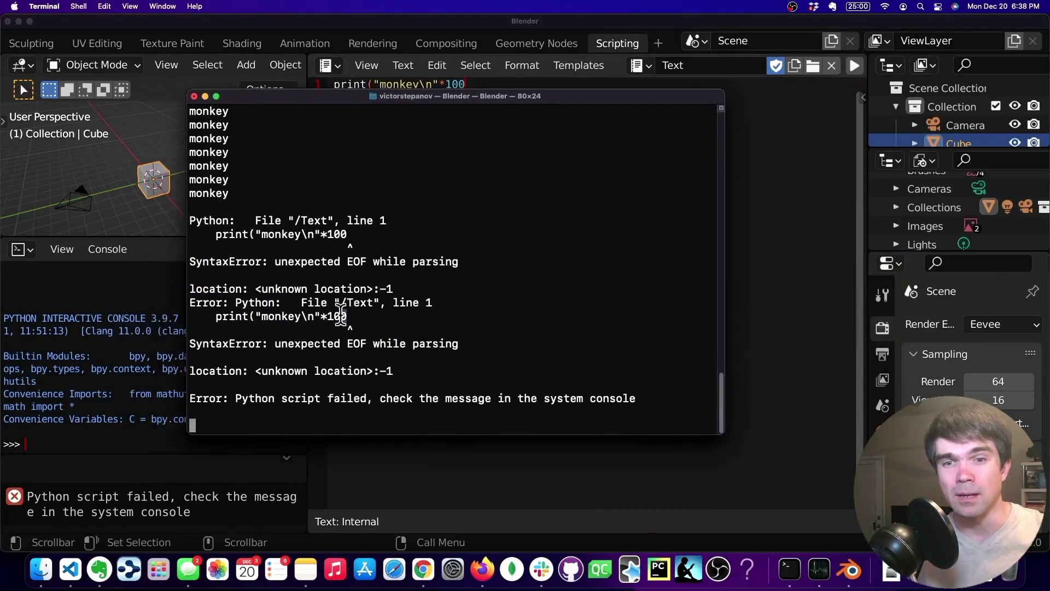
{"action": "left_click_drag", "start_coordinate": [348, 316], "coordinate": [215, 295]}
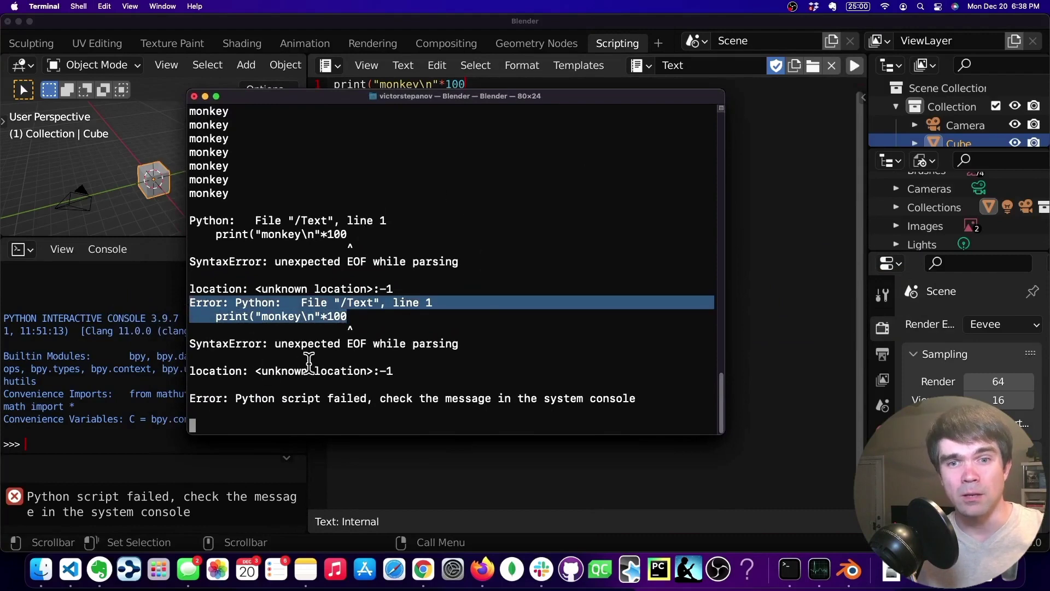
{"action": "left_click", "coordinate": [195, 98]}
{"action": "left_click", "coordinate": [495, 310]}
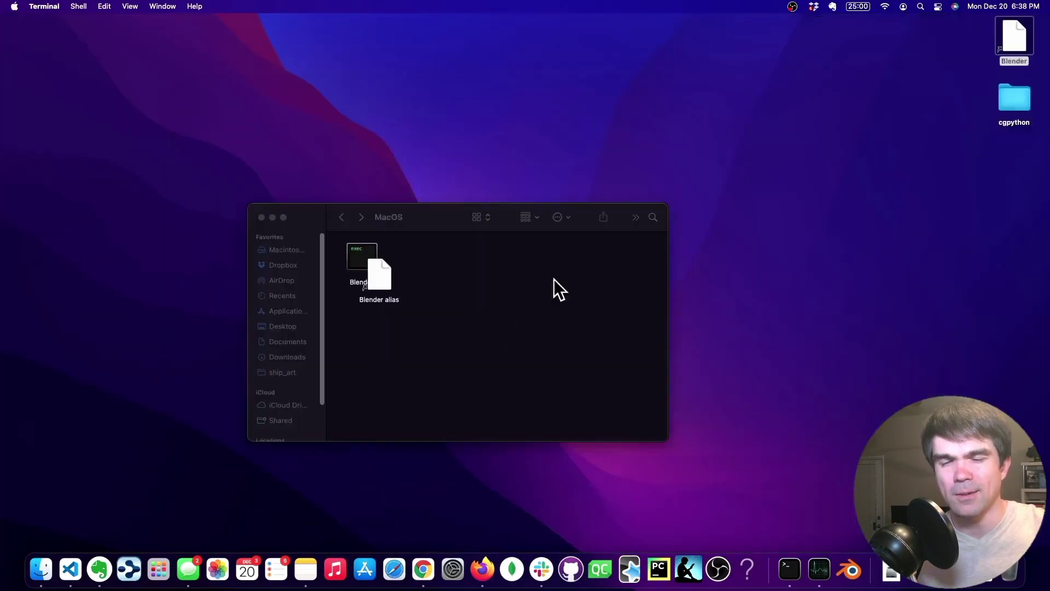
- Open the file info of the Blender executable in Finder's MacOS folder
{"action": "left_click", "coordinate": [434, 268]}
{"action": "left_click", "coordinate": [361, 256]}
{"action": "right_click", "coordinate": [361, 256]}
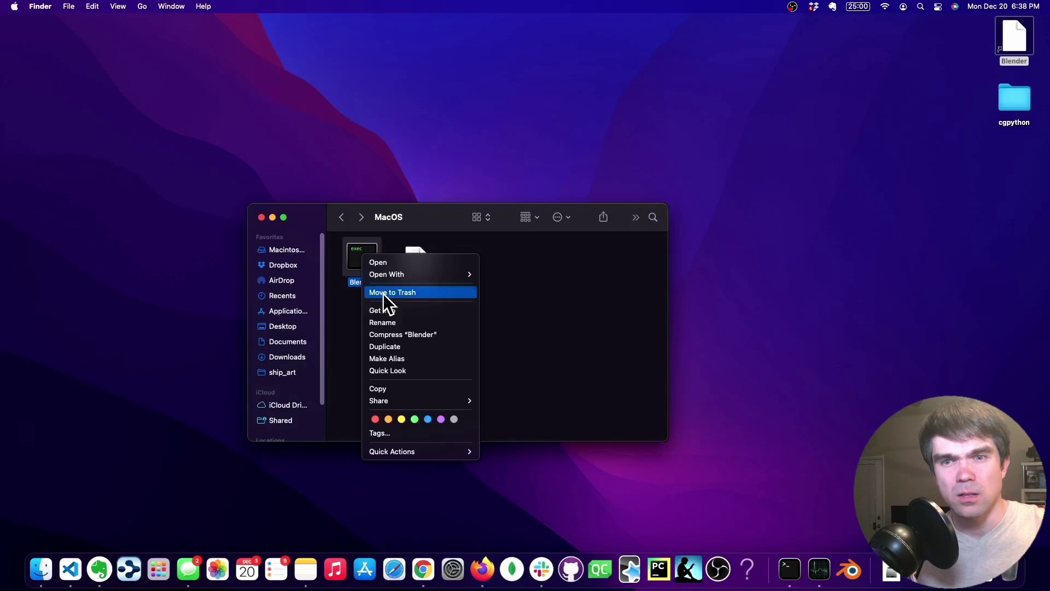
{"action": "left_click", "coordinate": [389, 309]}
{"action": "left_click_drag", "start_coordinate": [143, 28], "coordinate": [142, 27]}
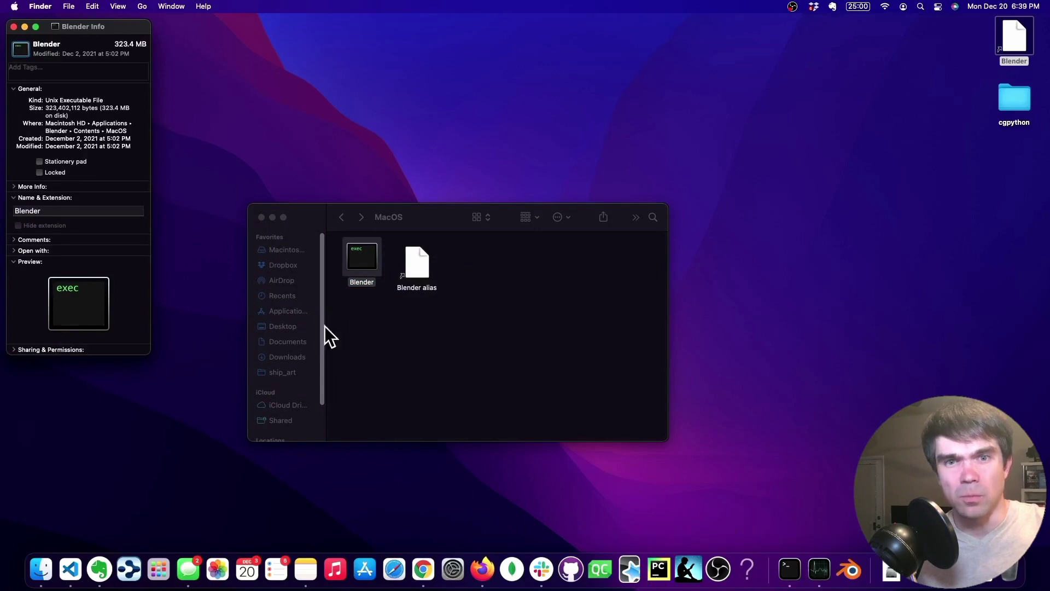
- Go up to the enclosing folder, enter Resources, and open blender icon.icns in Preview, moving its window clear of the Blender Info window
{"action": "left_click", "coordinate": [431, 337]}
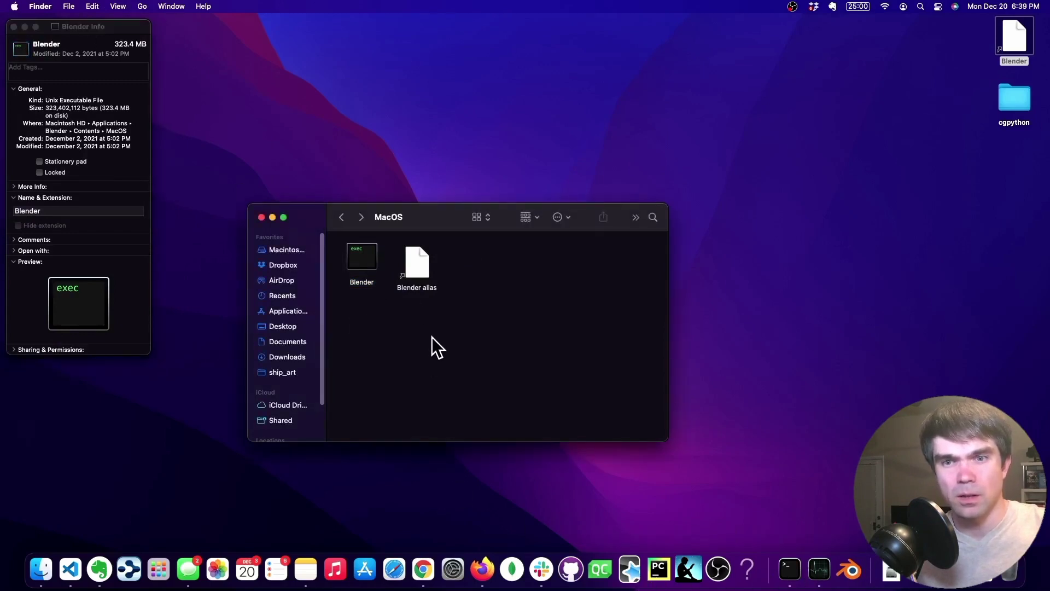
{"action": "key", "text": "super+Up"}
{"action": "double_click", "coordinate": [605, 258]}
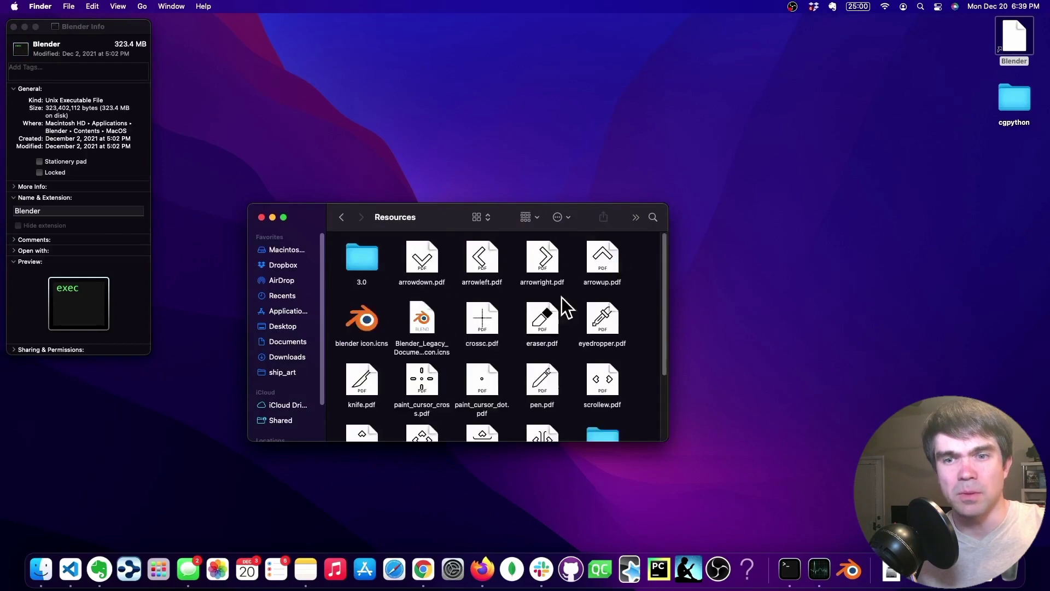
{"action": "double_click", "coordinate": [365, 323]}
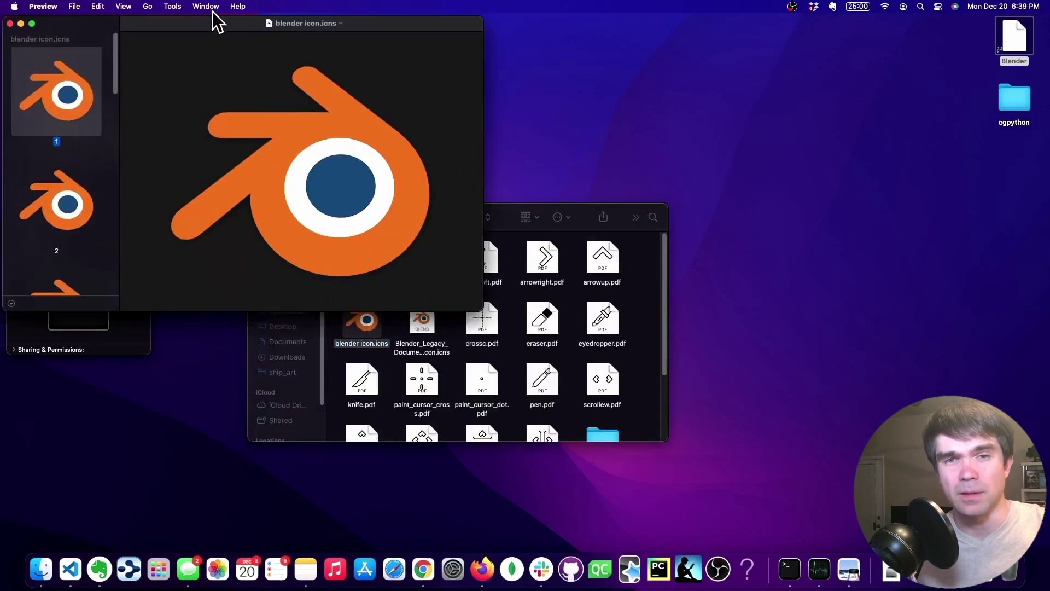
{"action": "left_click_drag", "start_coordinate": [216, 22], "coordinate": [266, 96]}
- Copy the exec icon from the executable's info window and create a new Preview document from the clipboard, placed beside the Blender icon
{"action": "left_click", "coordinate": [23, 43]}
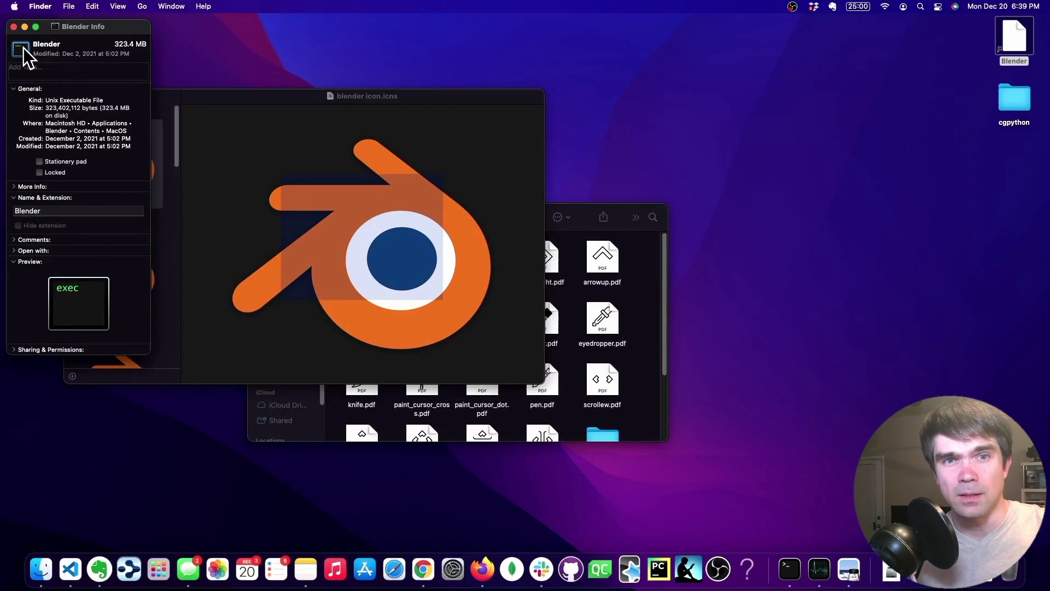
{"action": "key", "text": "super+v"}
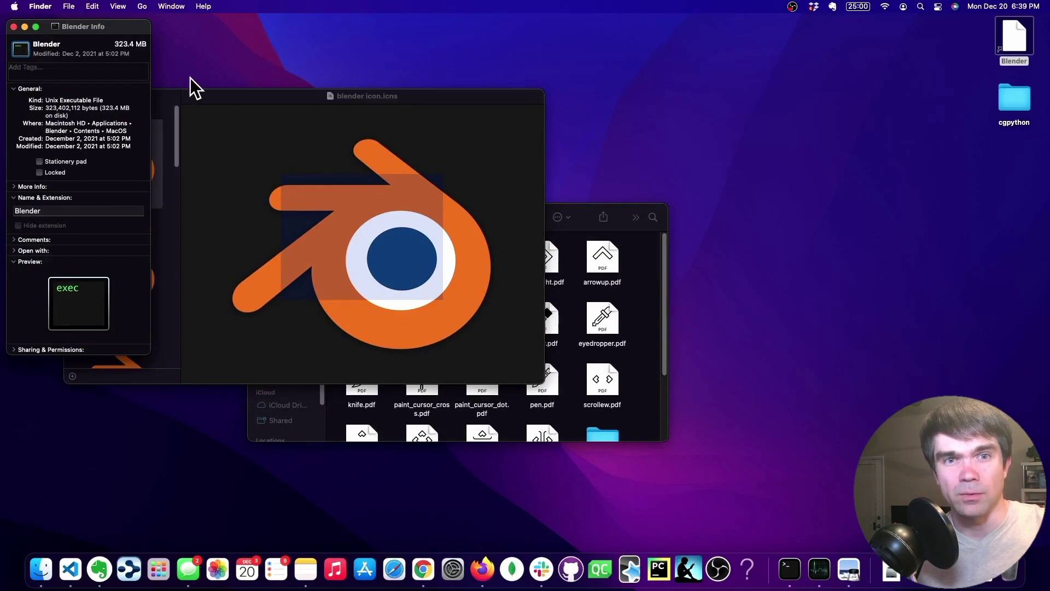
{"action": "left_click", "coordinate": [197, 97]}
{"action": "left_click", "coordinate": [73, 6]}
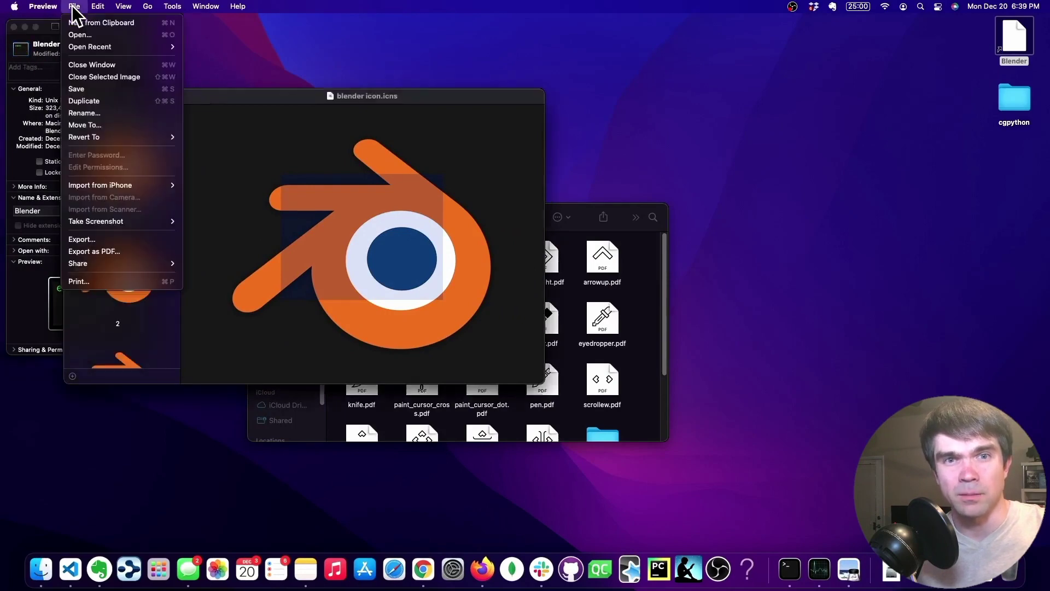
{"action": "left_click", "coordinate": [88, 20]}
{"action": "left_click_drag", "start_coordinate": [222, 47], "coordinate": [672, 64]}
- Copy the whole Blender logo from blender icon.icns and paste it over the exec icon in the untitled document, nearly covering it
{"action": "left_click", "coordinate": [330, 100]}
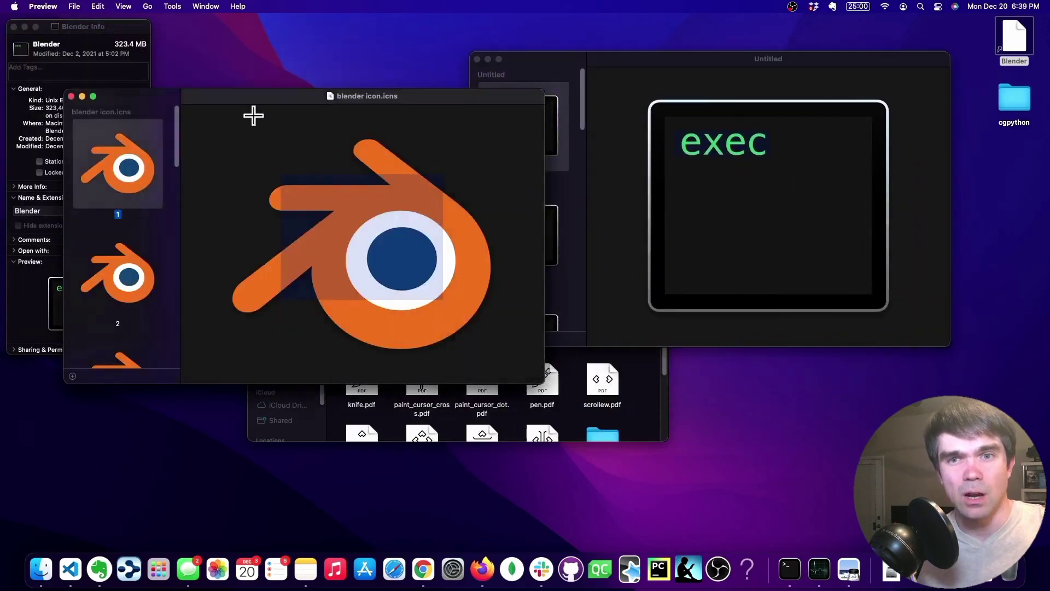
{"action": "left_click_drag", "start_coordinate": [216, 120], "coordinate": [496, 352]}
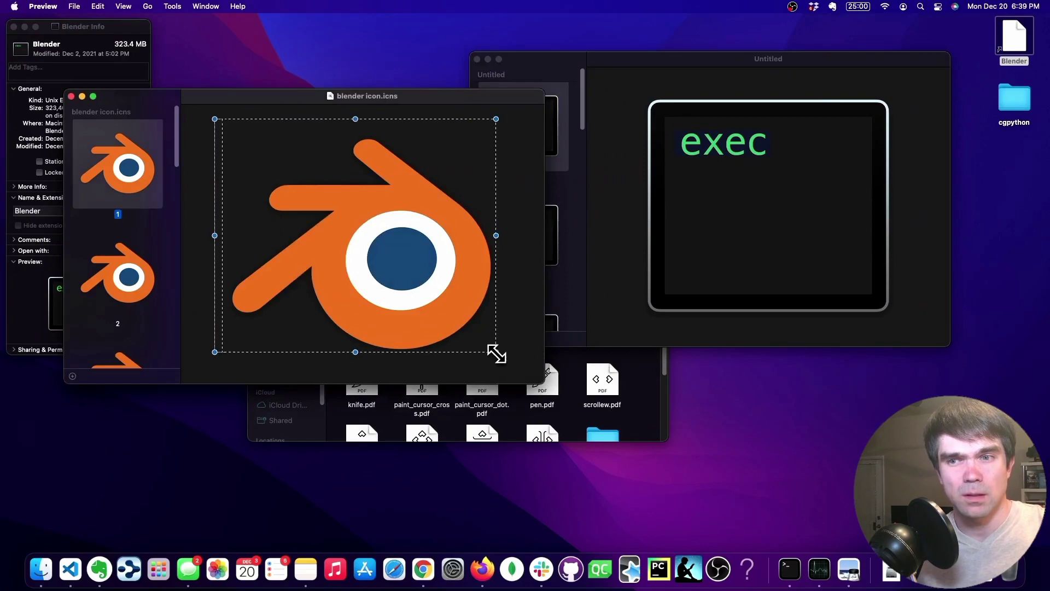
{"action": "left_click", "coordinate": [680, 249]}
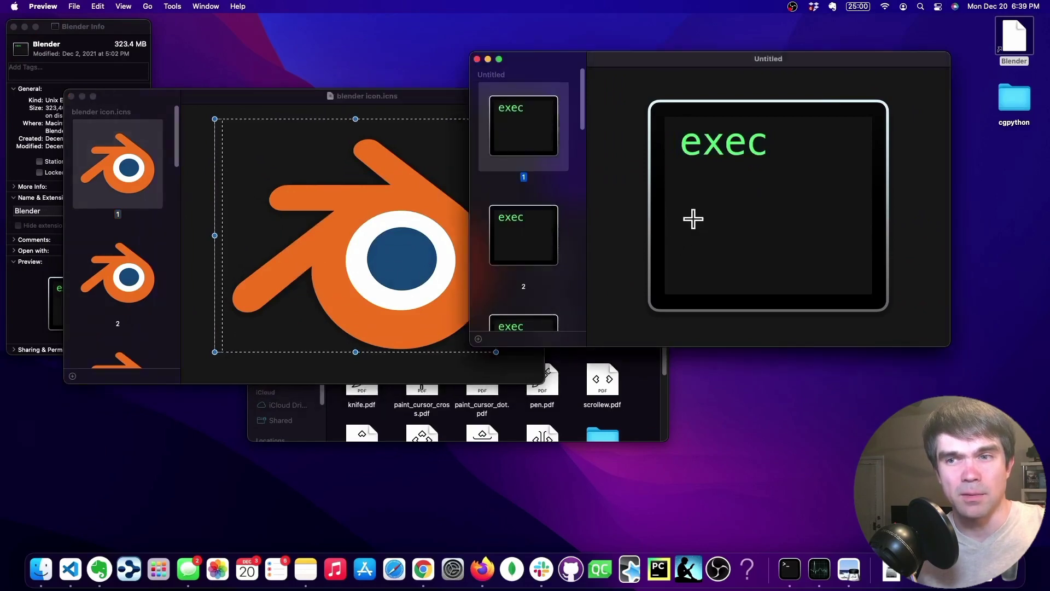
{"action": "key", "text": "super+v"}
{"action": "left_click_drag", "start_coordinate": [764, 184], "coordinate": [796, 195]}
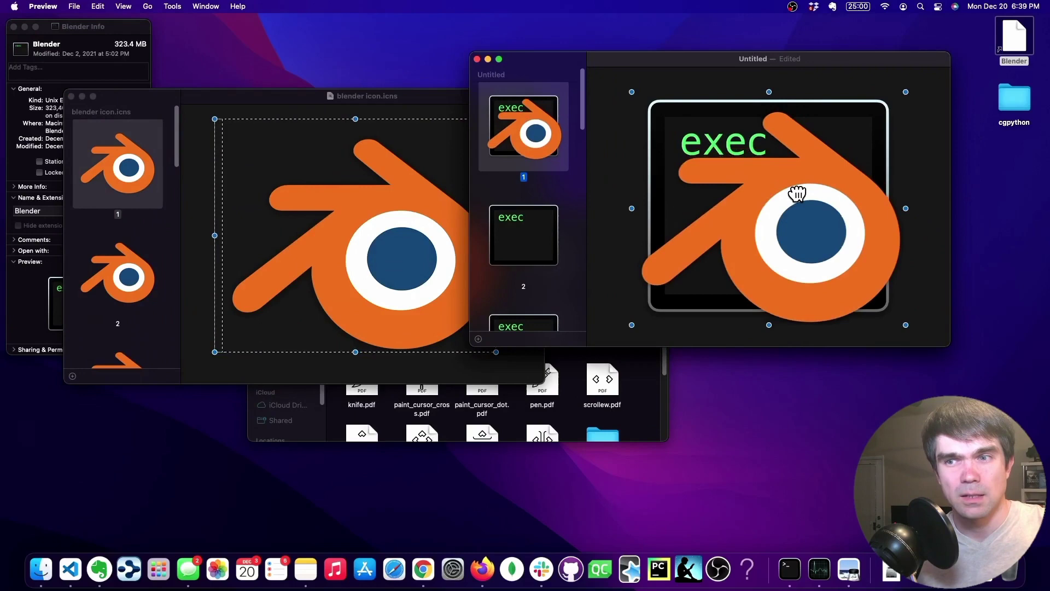
- Copy the combined exec and Blender logo image and paste it as the icon of the desktop Blender alias in its file info
{"action": "left_click_drag", "start_coordinate": [632, 86], "coordinate": [904, 324]}
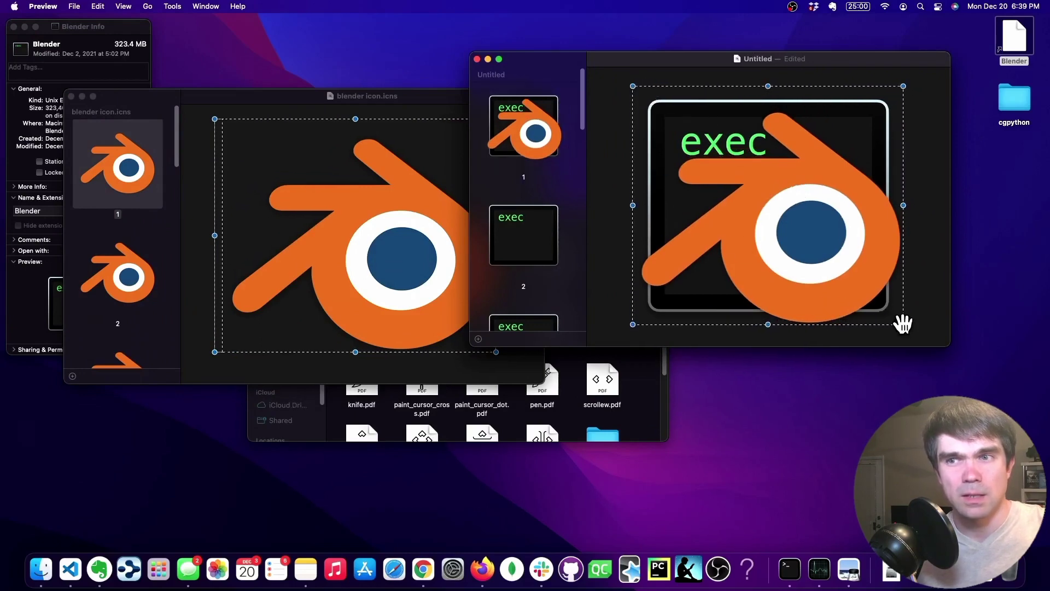
{"action": "left_click", "coordinate": [1009, 40]}
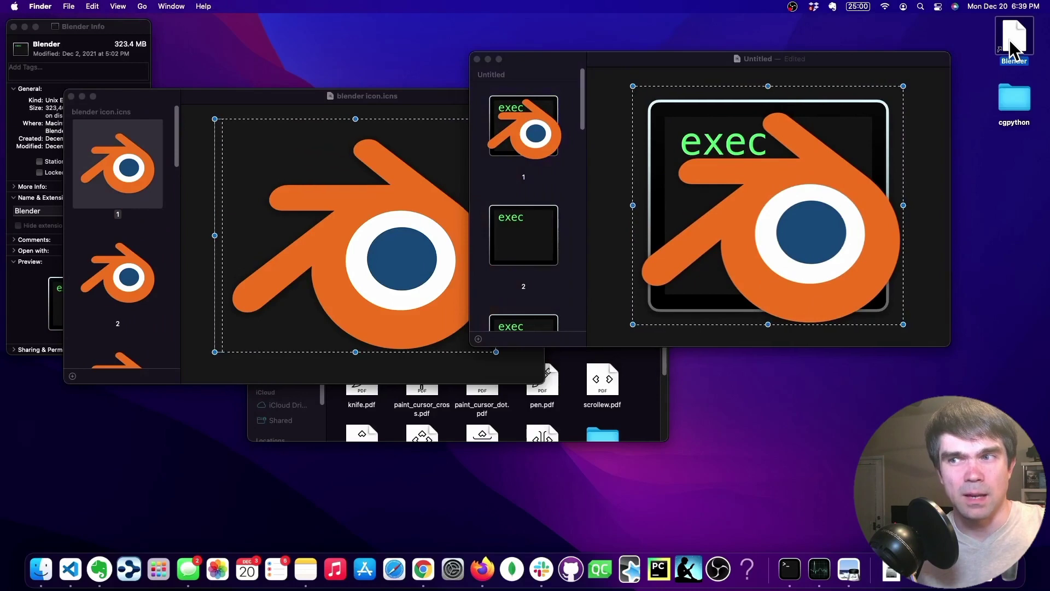
{"action": "right_click", "coordinate": [1009, 40]}
{"action": "left_click", "coordinate": [934, 96]}
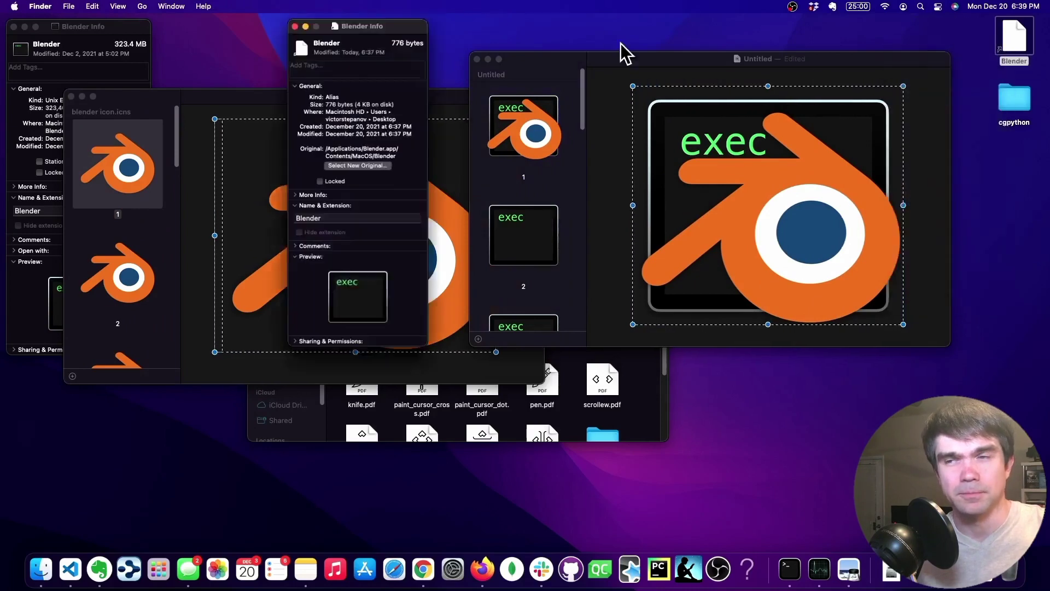
{"action": "left_click", "coordinate": [269, 48]}
{"action": "key", "text": "super+v"}
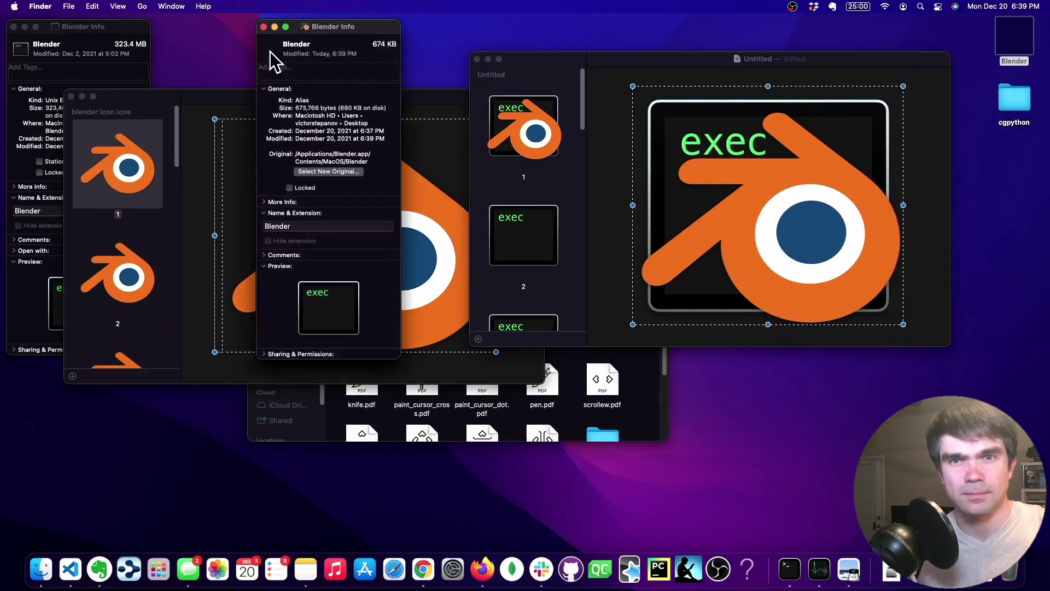
- Close the untitled image without keeping it, and close blender icon.icns and the executable's info window
{"action": "left_click", "coordinate": [477, 59]}
{"action": "left_click", "coordinate": [647, 305]}
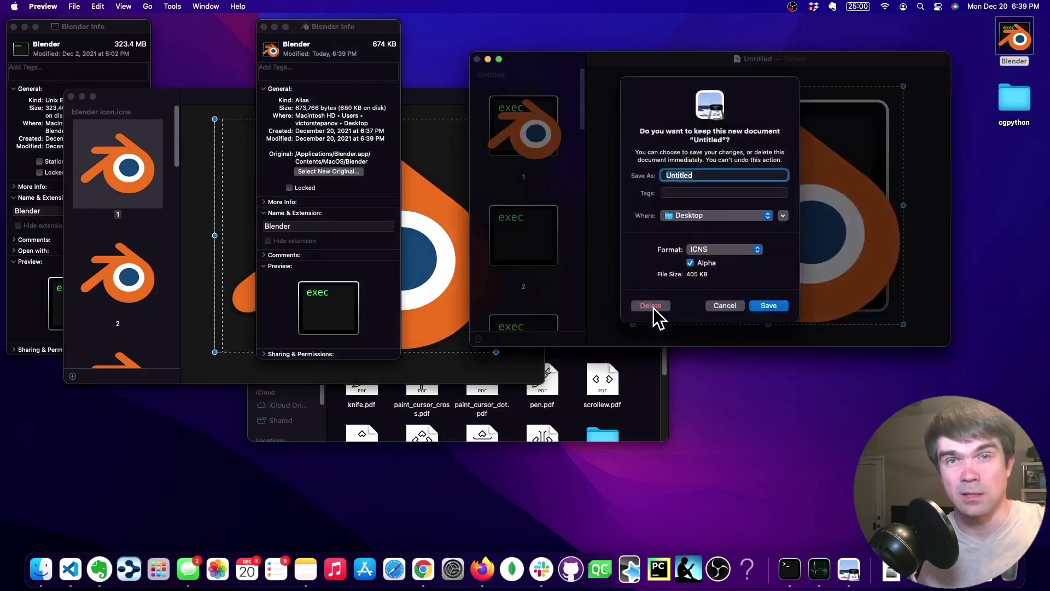
{"action": "left_click", "coordinate": [651, 305]}
{"action": "left_click", "coordinate": [71, 96]}
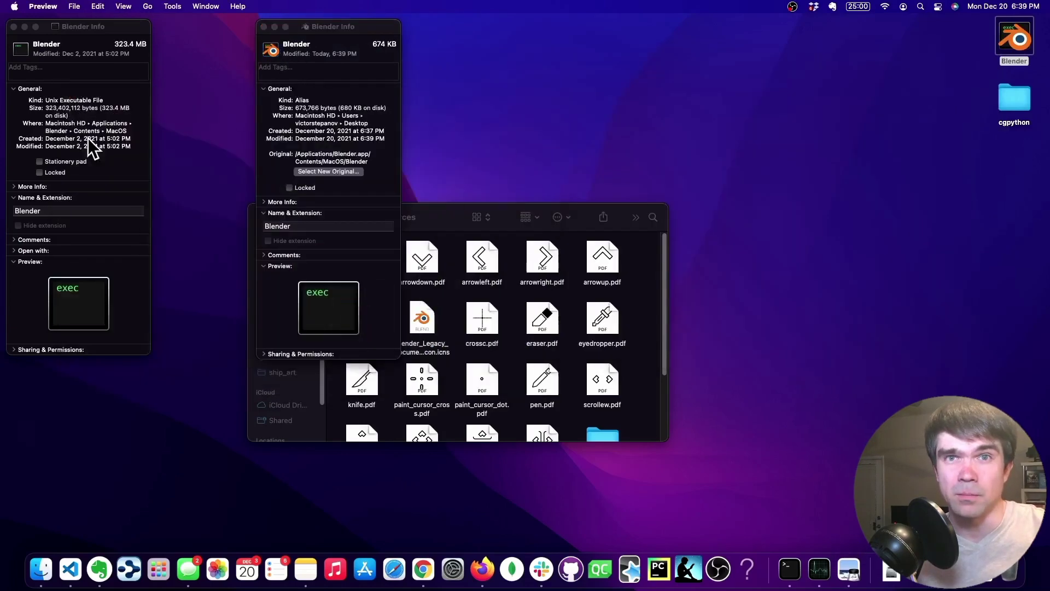
{"action": "left_click", "coordinate": [14, 26]}
- Reposition the Blender alias on the desktop and open it
{"action": "left_click_drag", "start_coordinate": [1009, 41], "coordinate": [967, 50]}
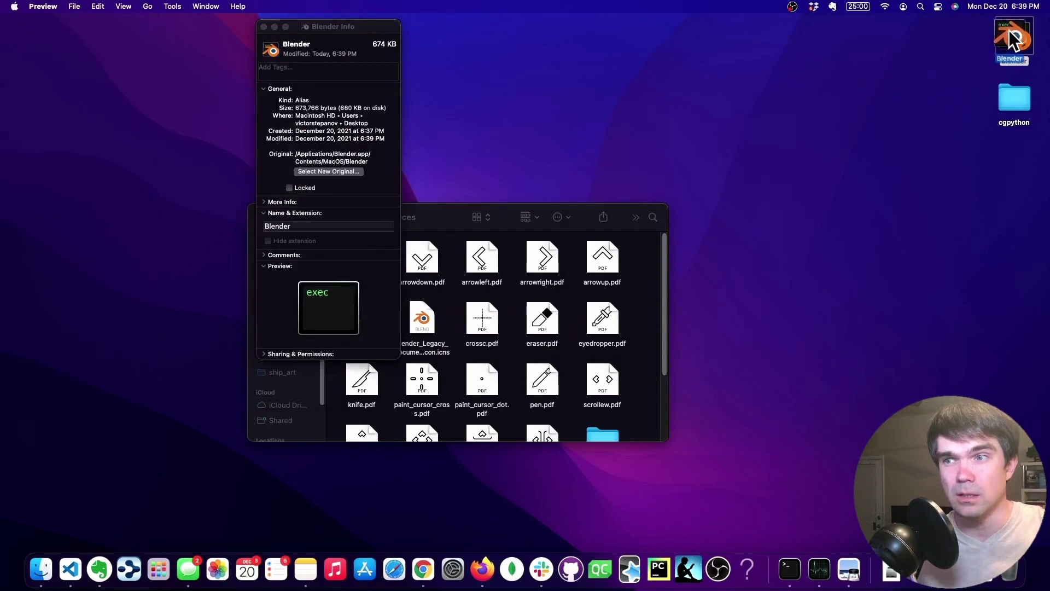
{"action": "double_click", "coordinate": [1026, 57]}
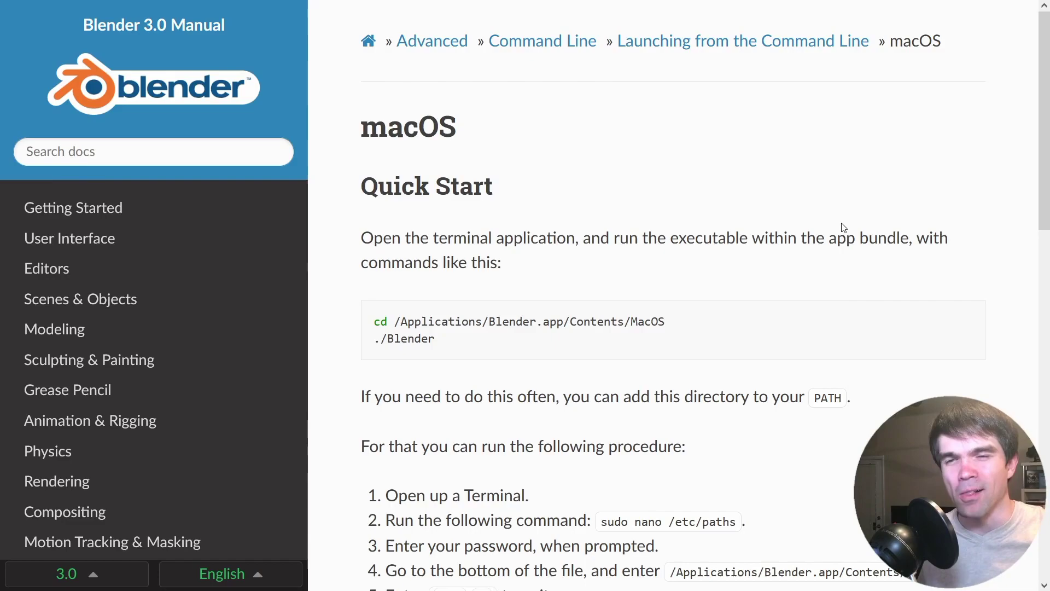
- Examine the Blender 3.0 Manual's macOS page on launching from the command line, down to its end
{"action": "scroll", "coordinate": [843, 227], "scroll_direction": "down", "scroll_amount": 15}
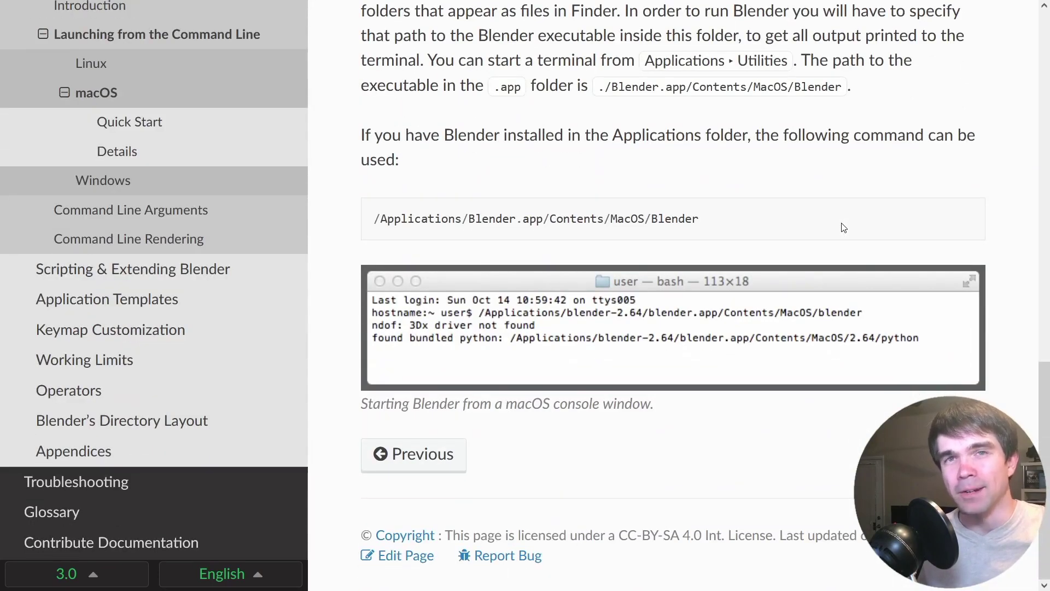